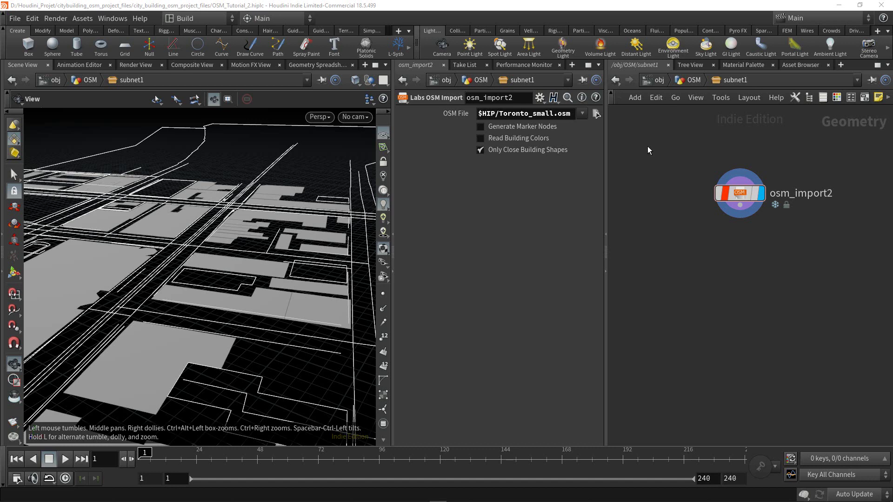
# Search the network's node menu for 'osm' to find the Labs OSM nodes
pyautogui.press('Tab')
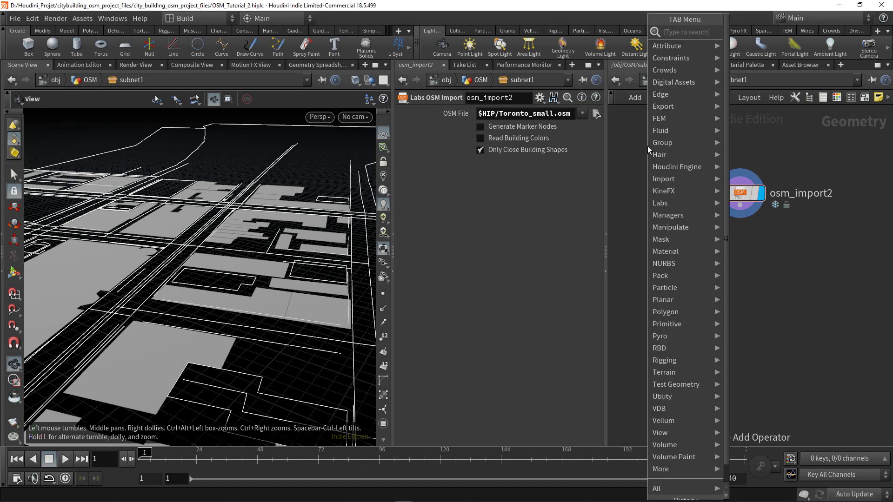
pyautogui.write('o')
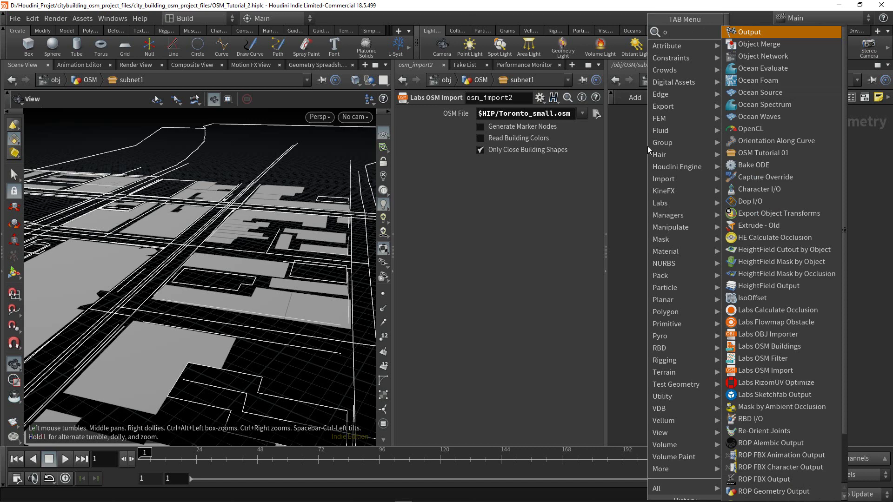
pyautogui.write('sm')
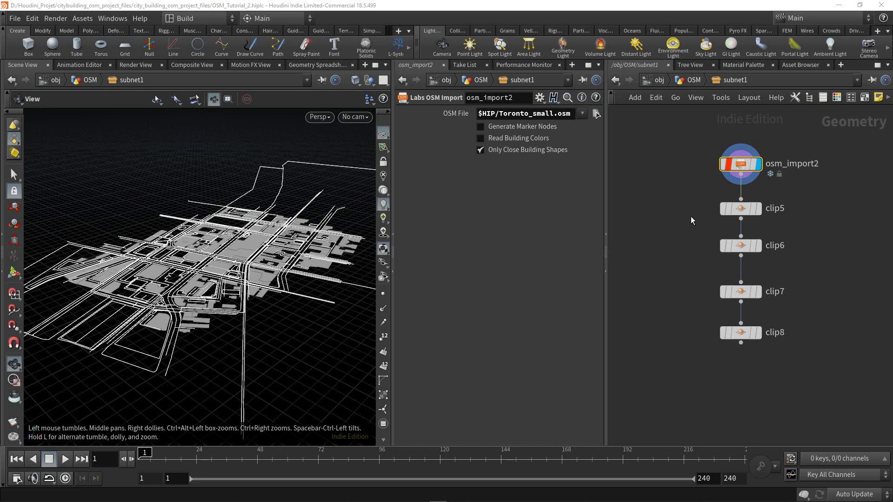
pyautogui.moveTo(741, 208)
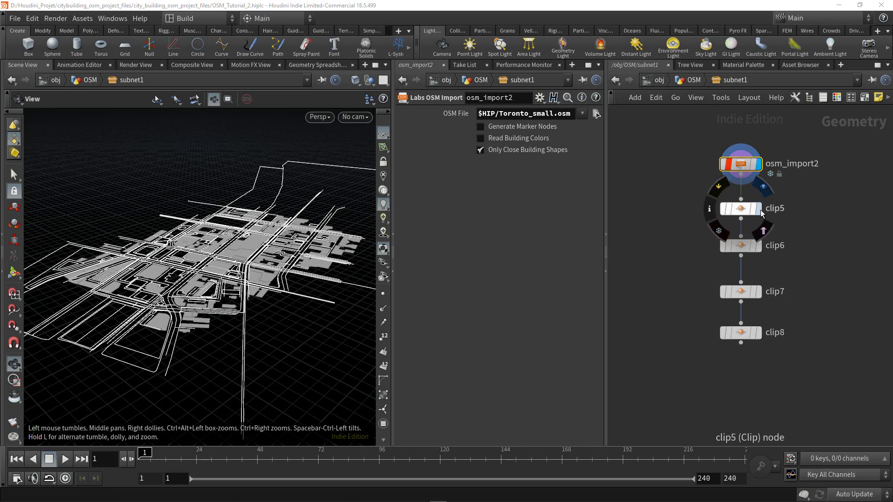
# Step the display flag through clip5, clip6, clip7 and clip8, checking each one's settings
pyautogui.click(761, 210)
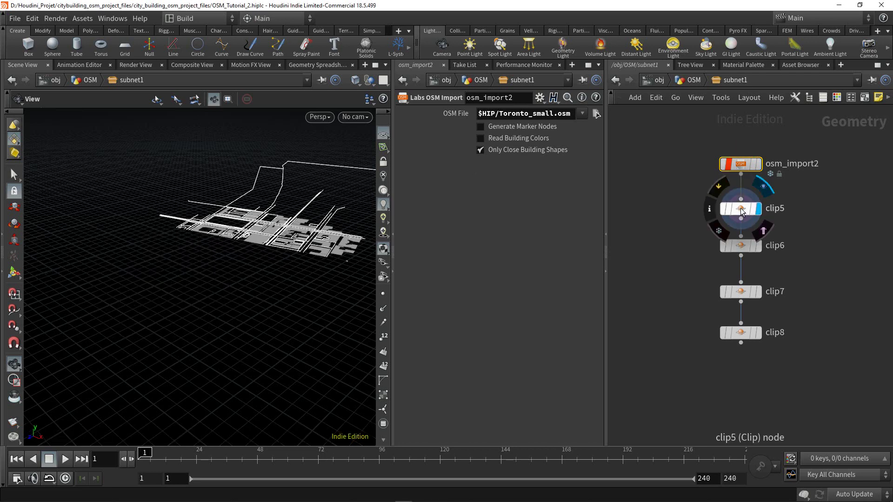
pyautogui.click(742, 210)
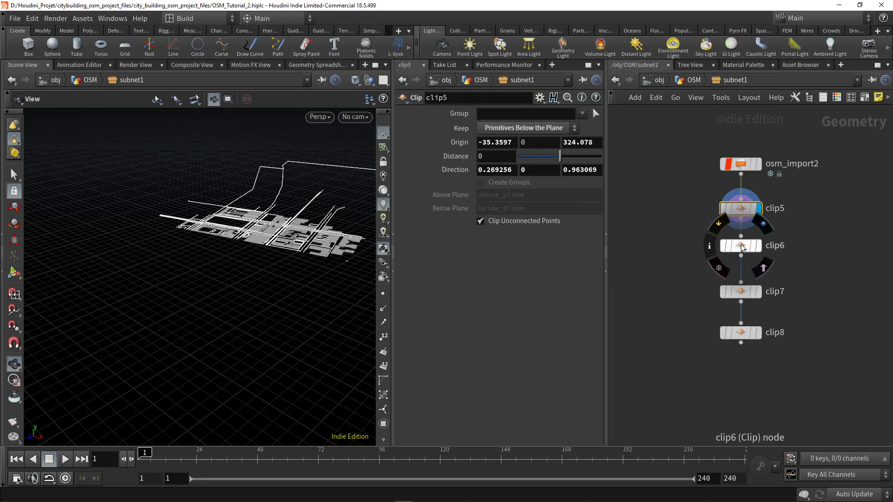
pyautogui.click(755, 246)
pyautogui.click(761, 247)
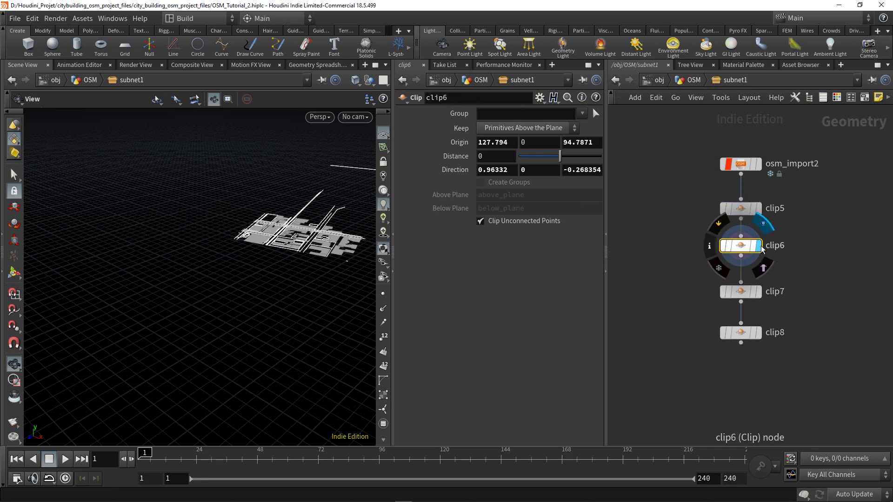
pyautogui.click(749, 294)
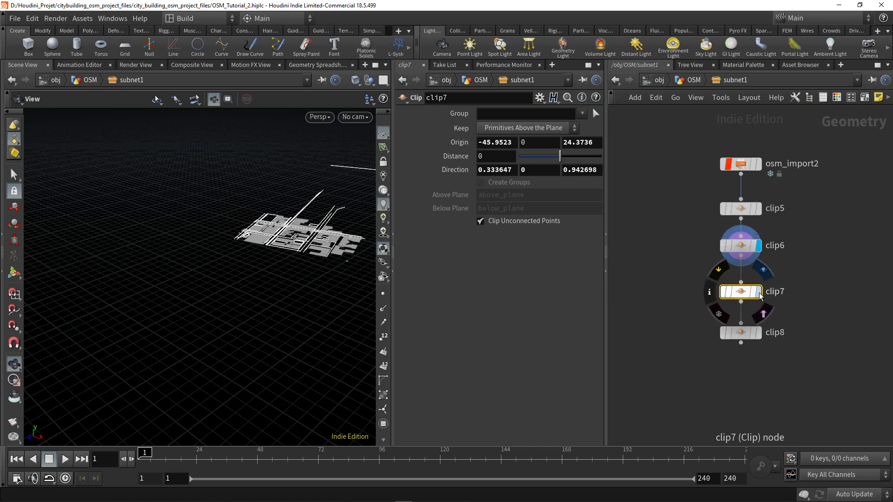
pyautogui.click(759, 293)
pyautogui.moveTo(741, 326)
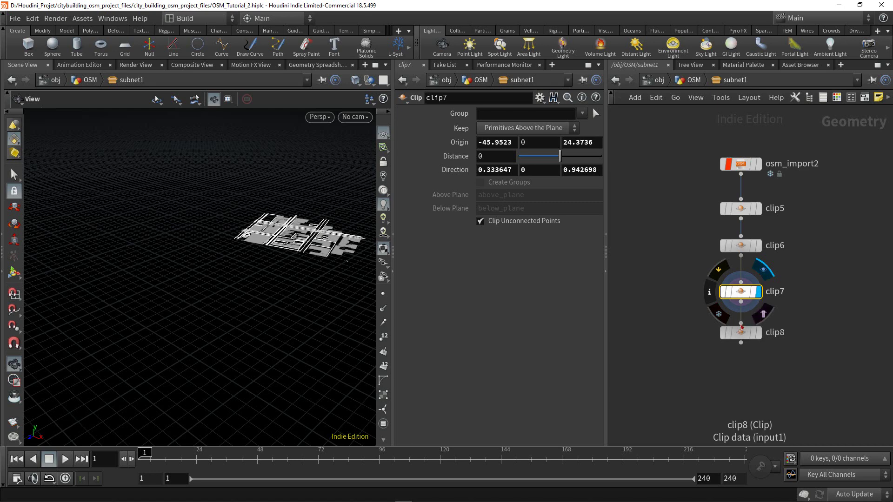
pyautogui.click(741, 334)
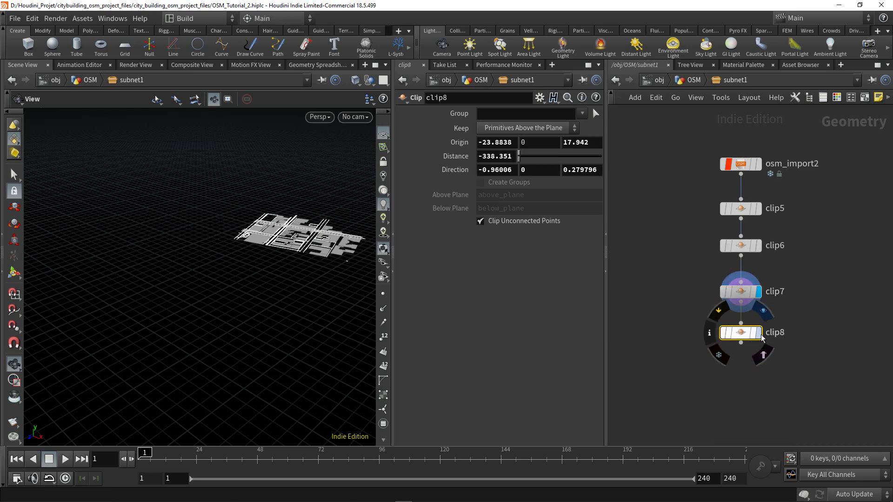
pyautogui.click(760, 333)
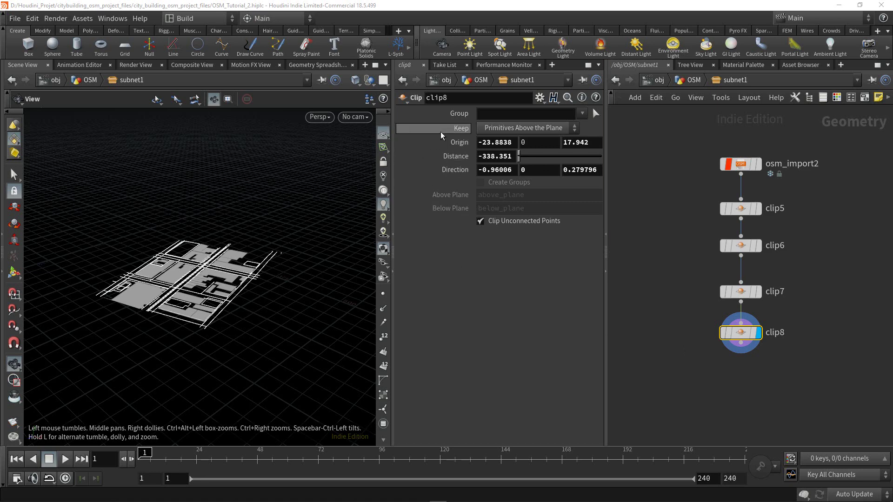
# Try clip8's Keep options Below and All, then restore Primitives Above the Plane
pyautogui.click(575, 130)
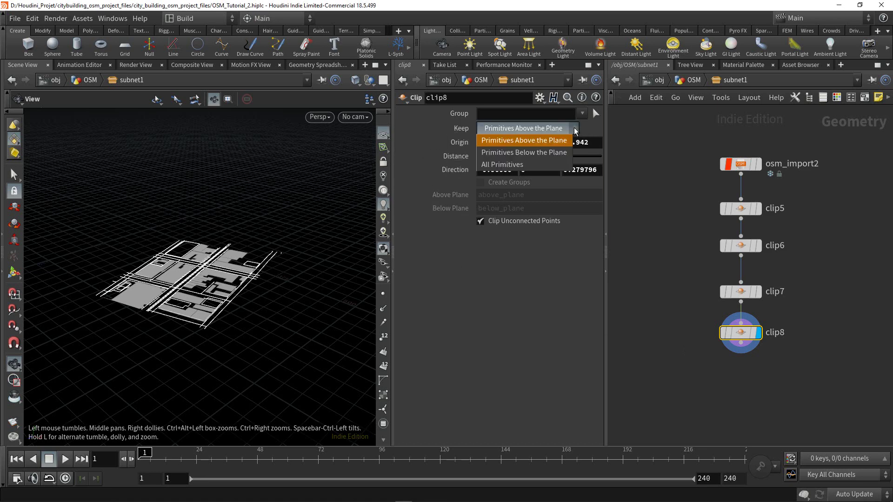
pyautogui.click(557, 153)
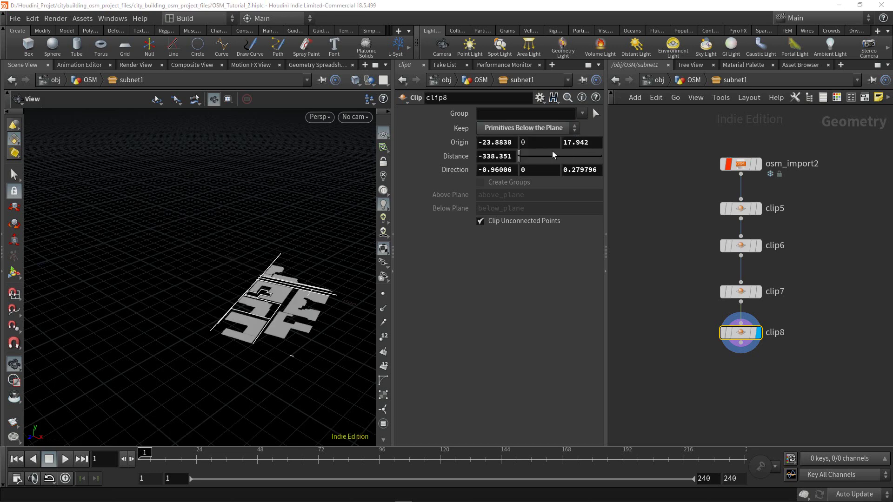
pyautogui.click(569, 132)
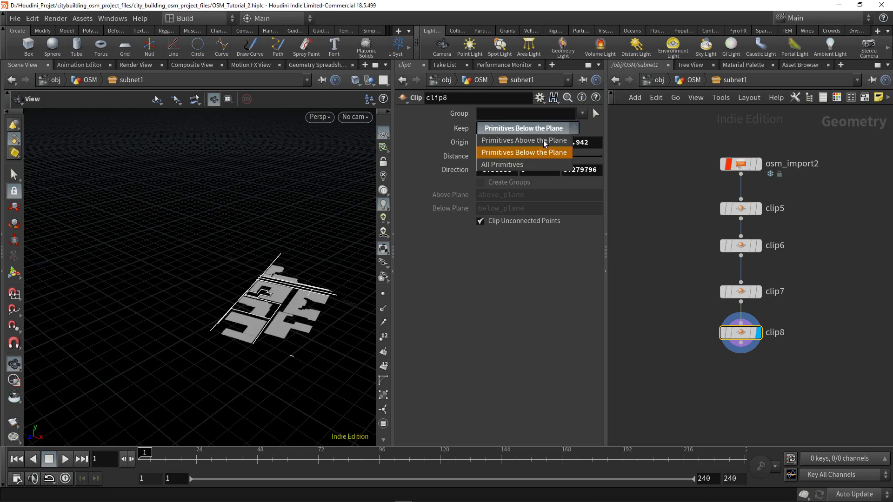
pyautogui.click(520, 165)
pyautogui.click(573, 130)
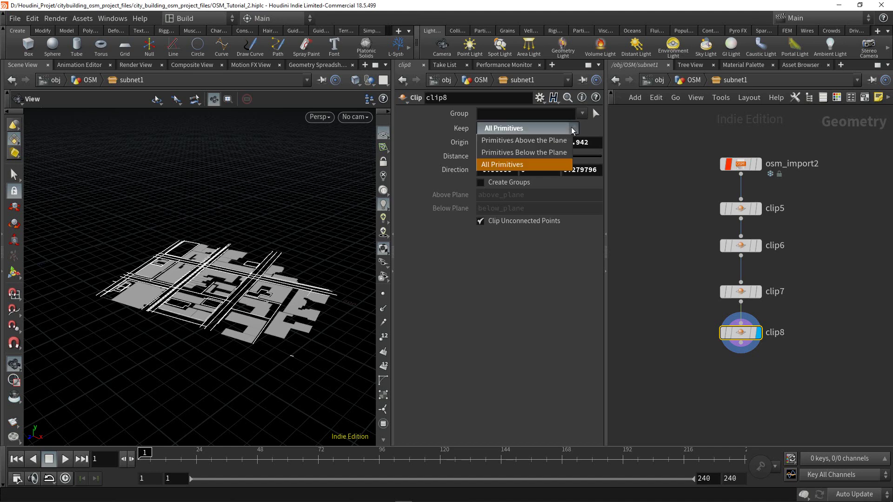
pyautogui.click(524, 140)
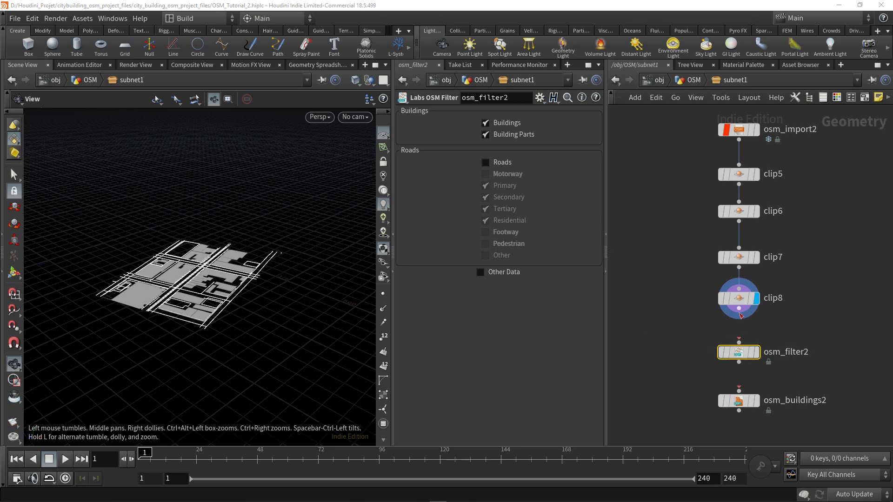
# Display osm_filter2, enable Building Parts and toggle the Roads option
pyautogui.click(757, 353)
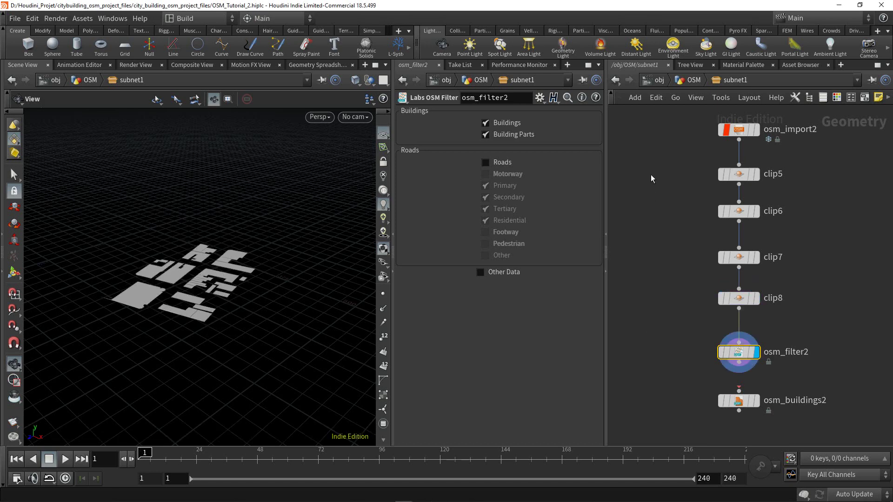
pyautogui.click(485, 134)
pyautogui.click(486, 163)
# Display osm_buildings2, toggling missing-data buildings and per-building colouring off and back on
pyautogui.click(757, 401)
pyautogui.click(739, 401)
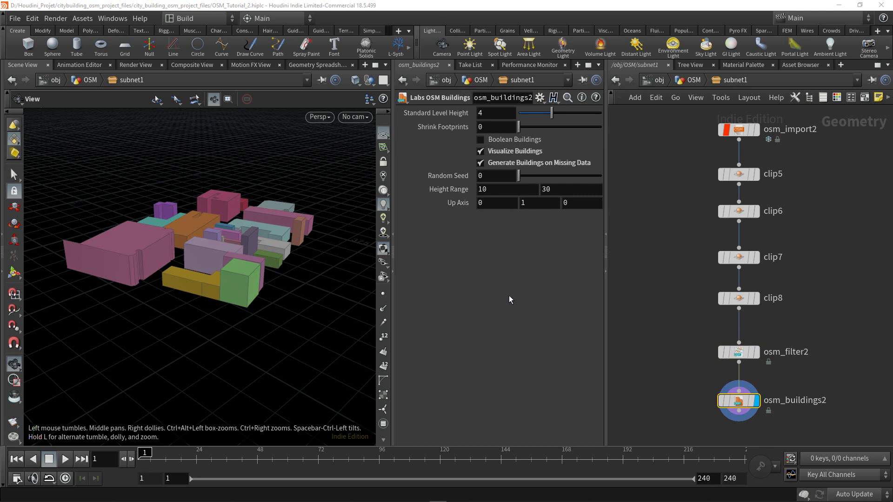
pyautogui.click(481, 163)
pyautogui.click(481, 163)
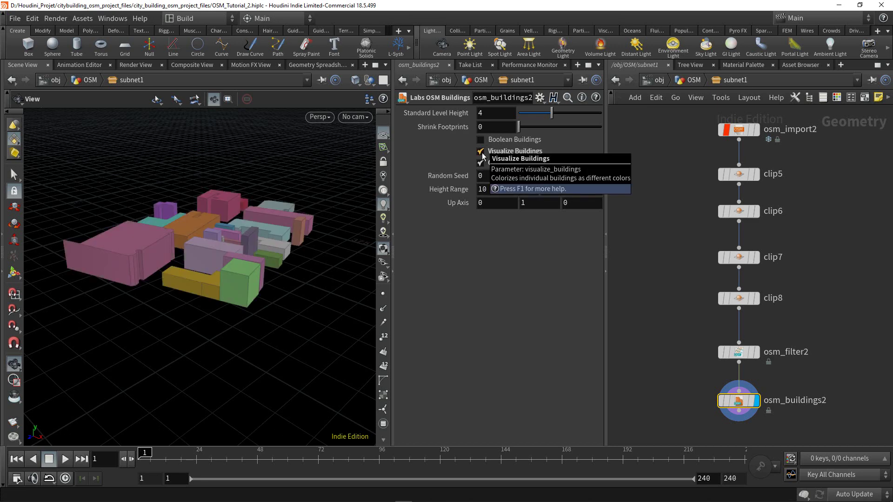
pyautogui.click(481, 152)
pyautogui.click(481, 151)
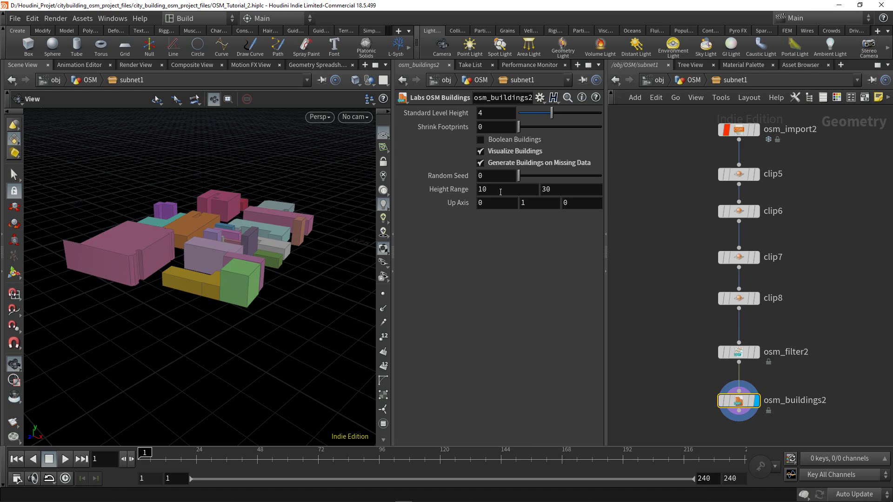
# Try a maximum building height of 50, then restore it to 30
pyautogui.click(557, 190)
pyautogui.write('50')
pyautogui.press('Return')
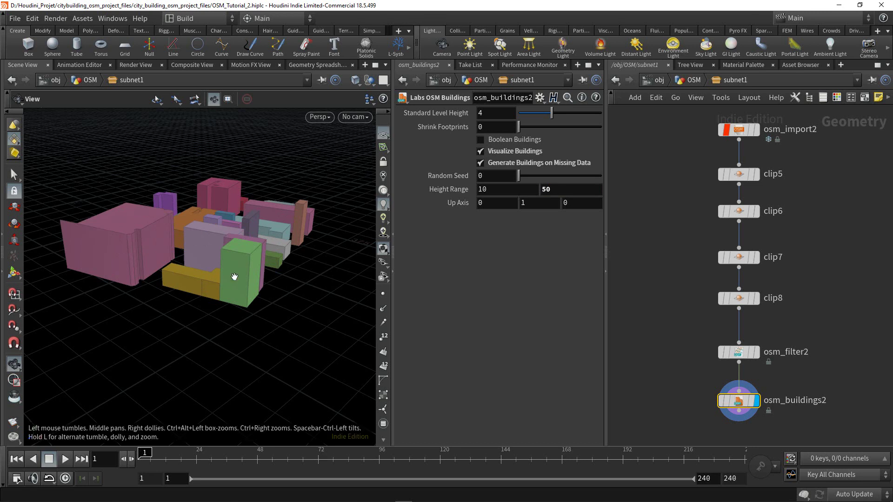
pyautogui.click(560, 192)
pyautogui.write('30')
pyautogui.press('Return')
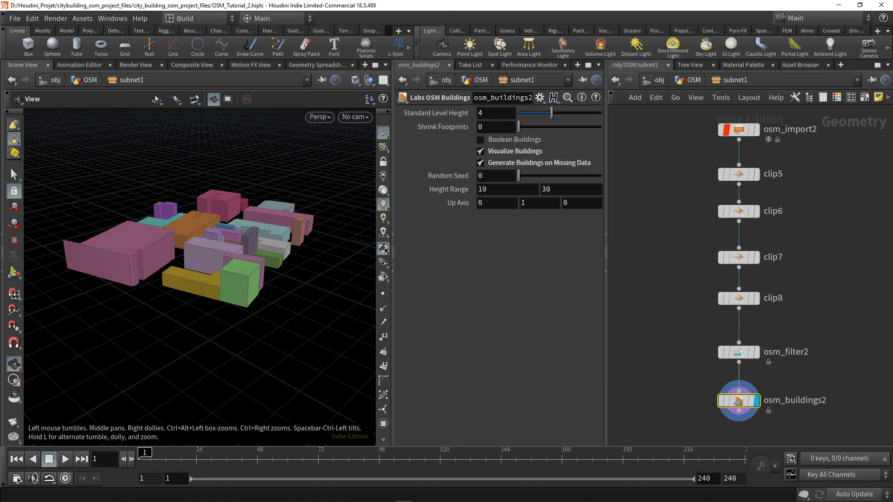
pyautogui.moveTo(719, 225)
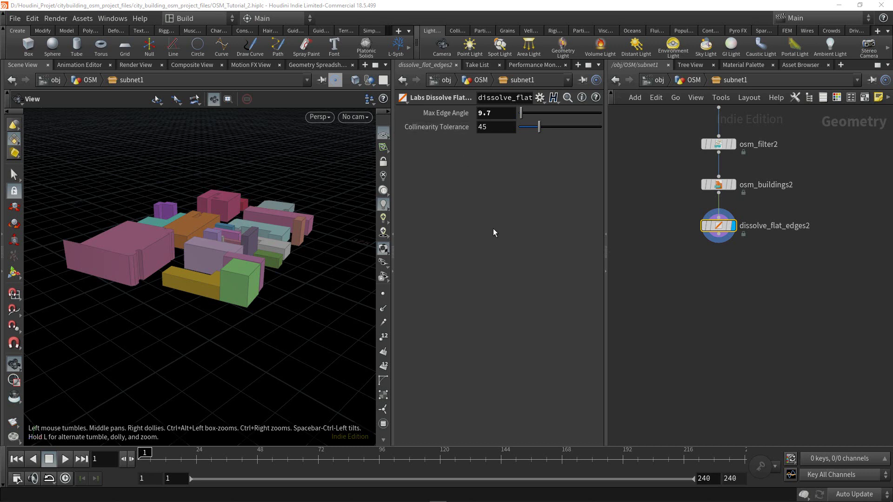
pyautogui.click(596, 98)
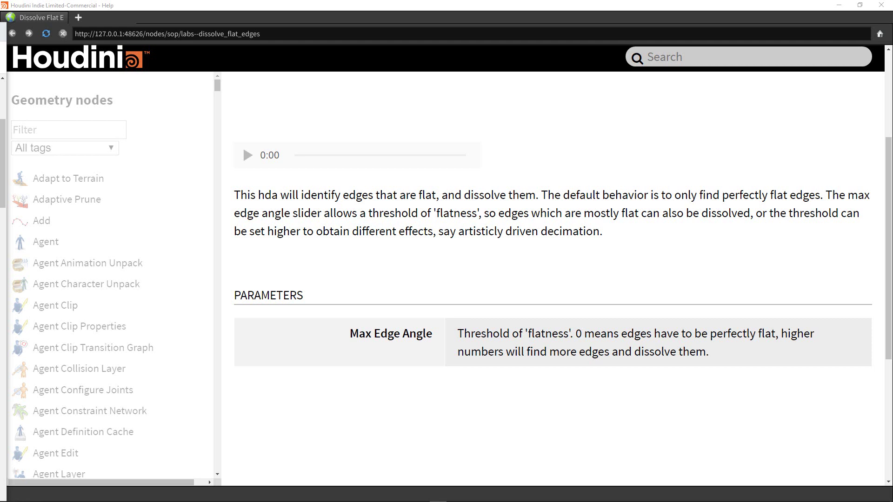
pyautogui.hotkey('alt', 'Tab')
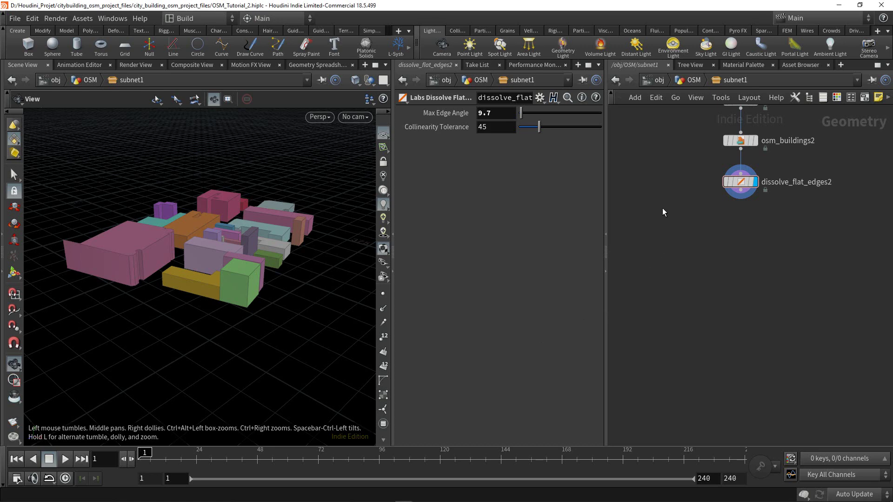
# Place a For-Each Connected Piece loop below dissolve_flat_edges2 and wire it into connectivity2
pyautogui.press('Tab')
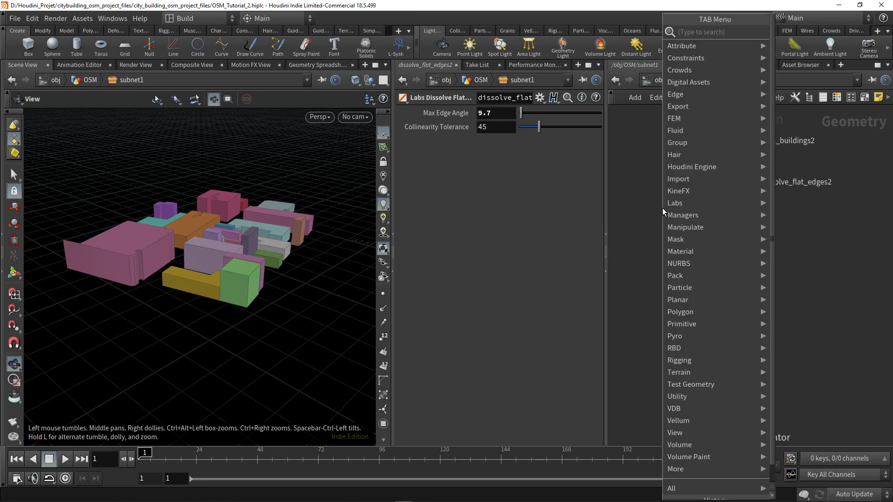
pyautogui.write('fo')
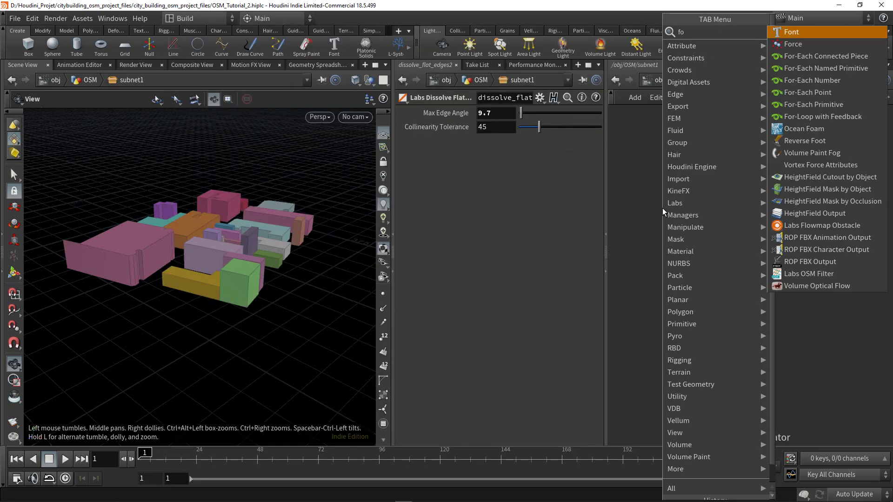
pyautogui.write('r')
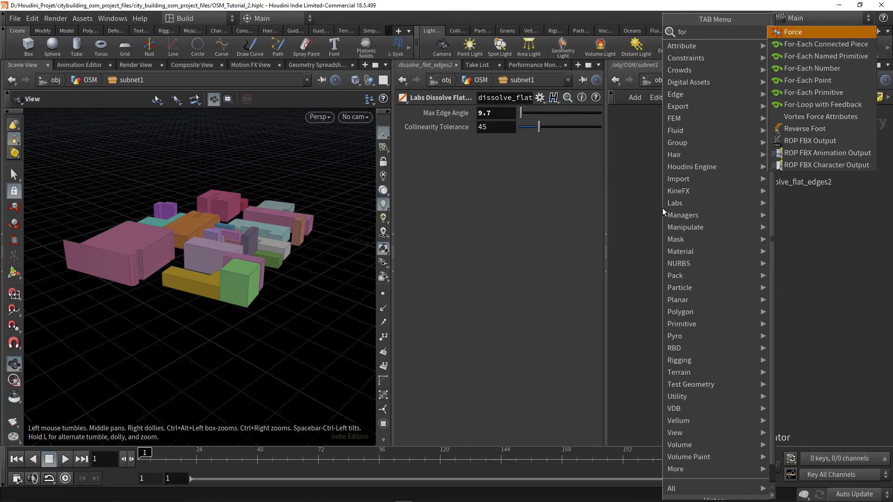
pyautogui.click(828, 45)
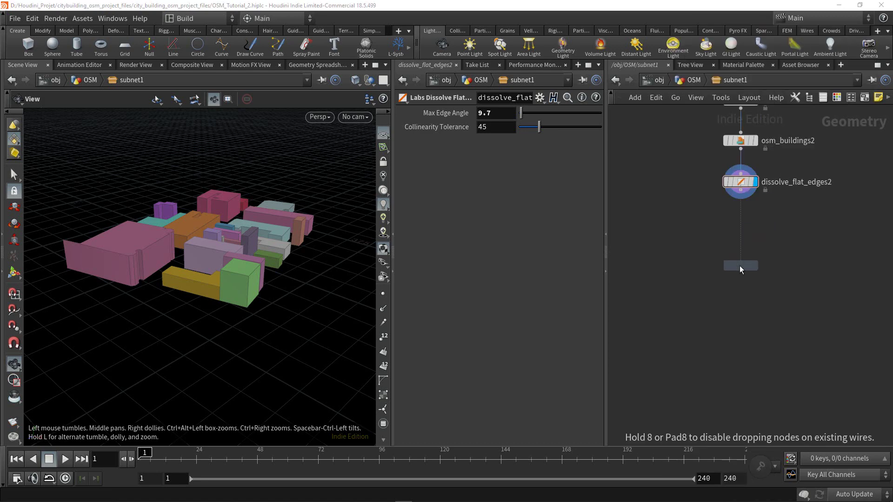
pyautogui.click(744, 224)
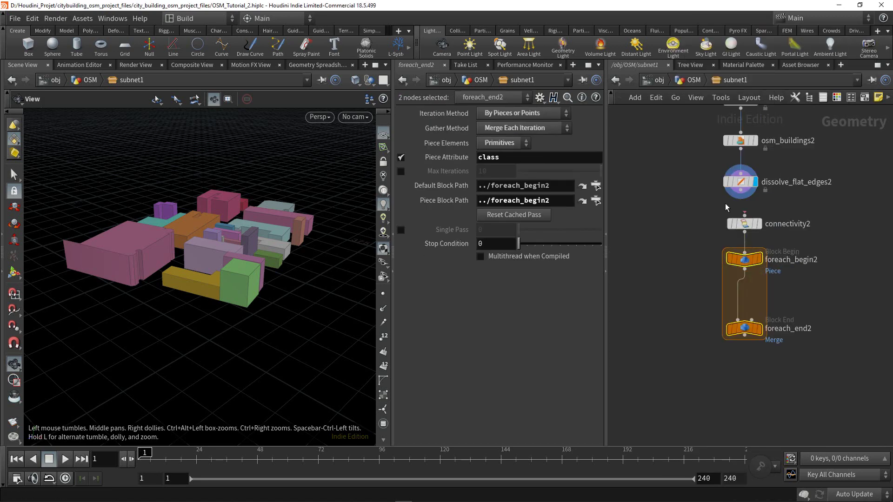
pyautogui.moveTo(741, 195); pyautogui.dragTo(744, 218)
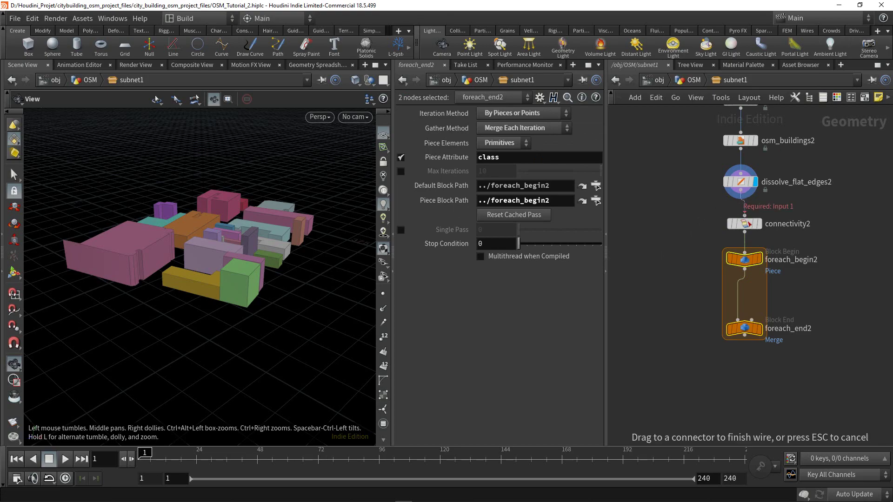
pyautogui.press('Up')
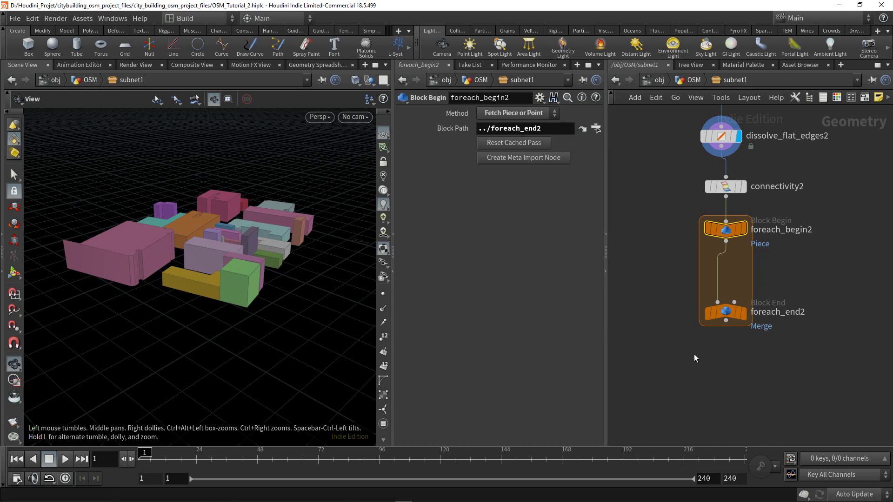
# Select foreach_end2 and zoom in closely on the generated modular buildings
pyautogui.click(731, 311)
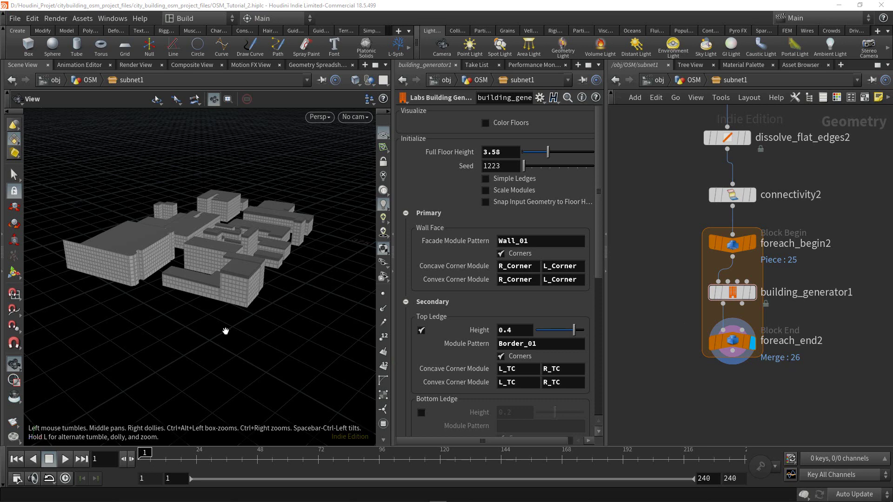
pyautogui.scroll(5, 203, 324)
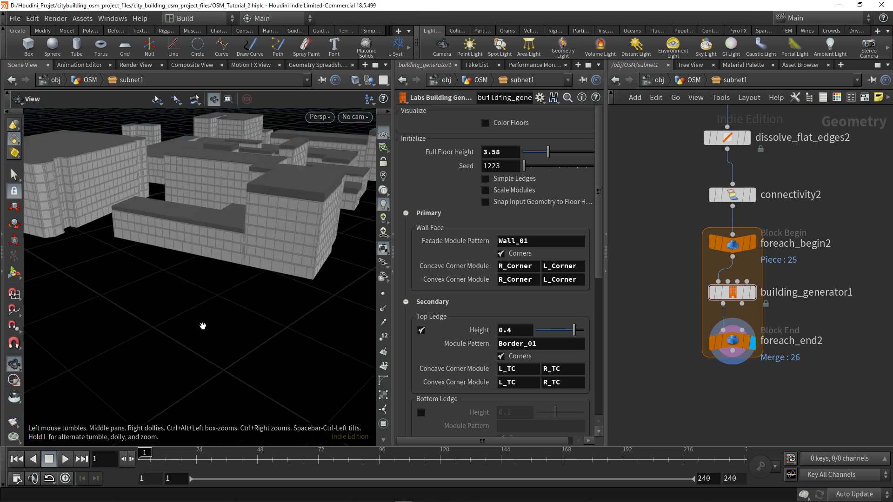
pyautogui.moveTo(203, 199); pyautogui.dragTo(196, 230, button='middle')
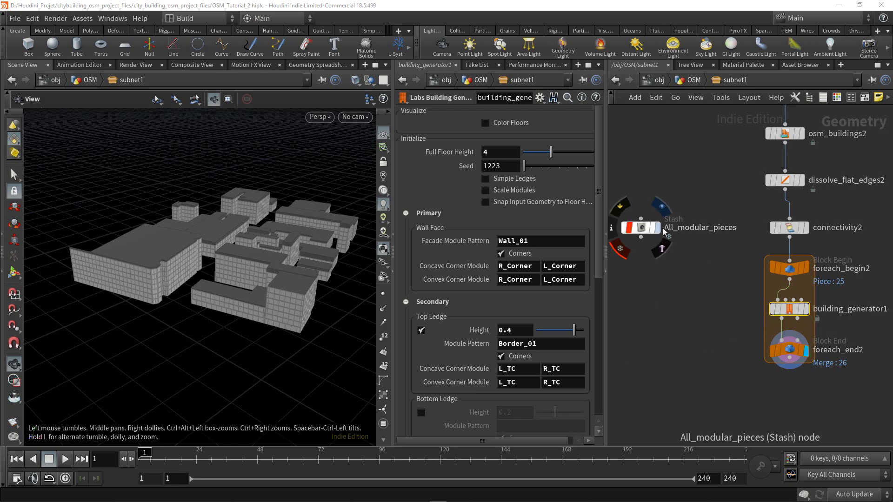
pyautogui.moveTo(641, 227)
pyautogui.write('4')
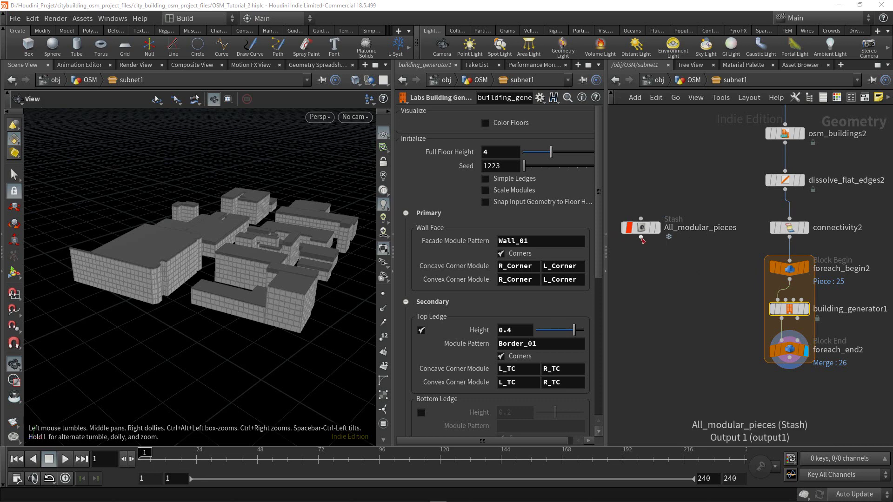
# Wire the All_modular_pieces stash into building_generator1's Building Modules input
pyautogui.moveTo(641, 237)
pyautogui.mouseDown()
pyautogui.moveTo(674, 261)
pyautogui.moveTo(790, 307)
pyautogui.mouseUp()
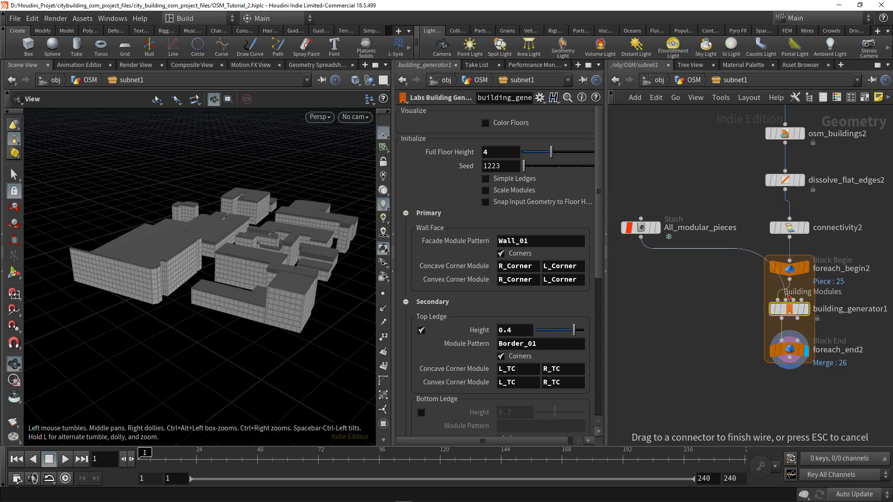
pyautogui.click(790, 307)
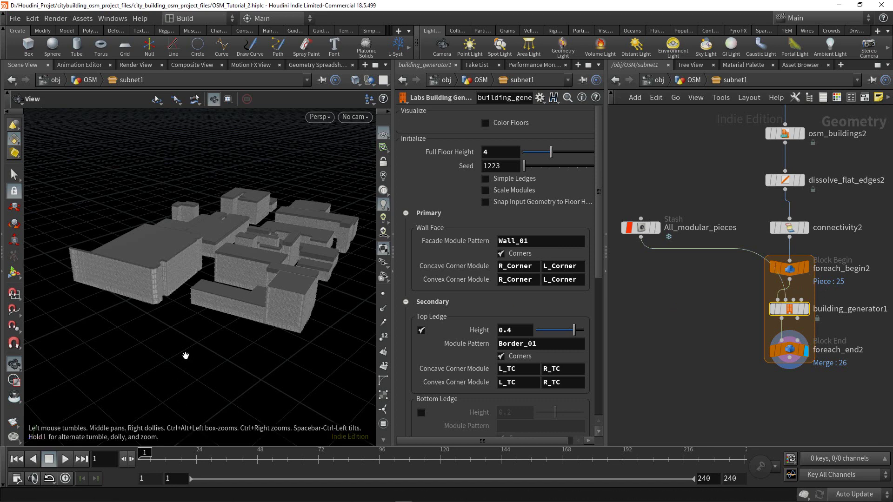
pyautogui.scroll(5, 187, 354)
pyautogui.scroll(5, 187, 354)
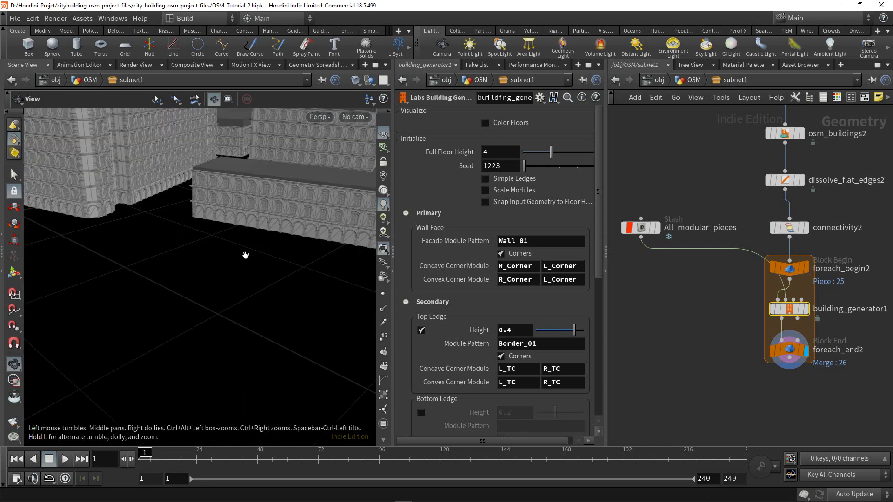
pyautogui.moveTo(274, 206)
pyautogui.mouseDown()
pyautogui.moveTo(51, 292)
pyautogui.moveTo(130, 309)
pyautogui.mouseUp()
pyautogui.scroll(3, 129, 309)
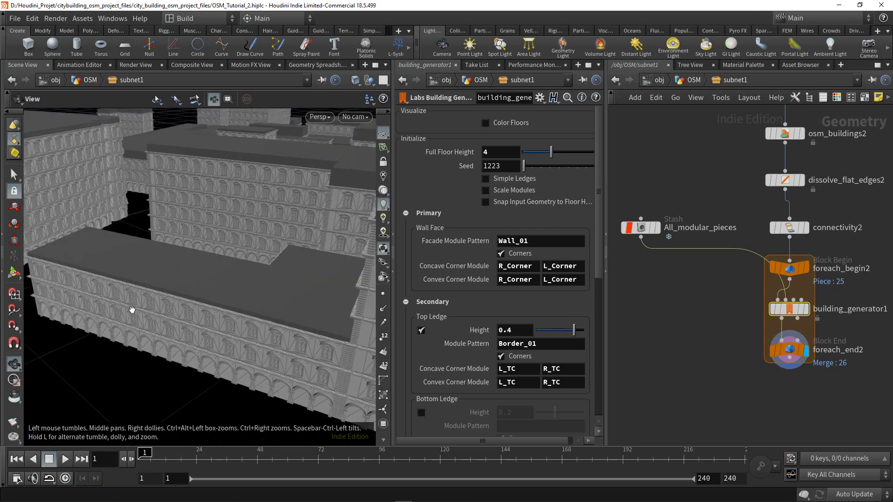
pyautogui.scroll(5, 132, 310)
pyautogui.scroll(-5, 132, 310)
pyautogui.moveTo(215, 220)
pyautogui.mouseDown(button='middle')
pyautogui.moveTo(249, 216)
pyautogui.moveTo(195, 271)
pyautogui.mouseUp(button='middle')
pyautogui.scroll(-3, 195, 272)
pyautogui.moveTo(304, 187)
pyautogui.mouseDown()
pyautogui.moveTo(272, 256)
pyautogui.moveTo(94, 319)
pyautogui.moveTo(93, 299)
pyautogui.mouseUp()
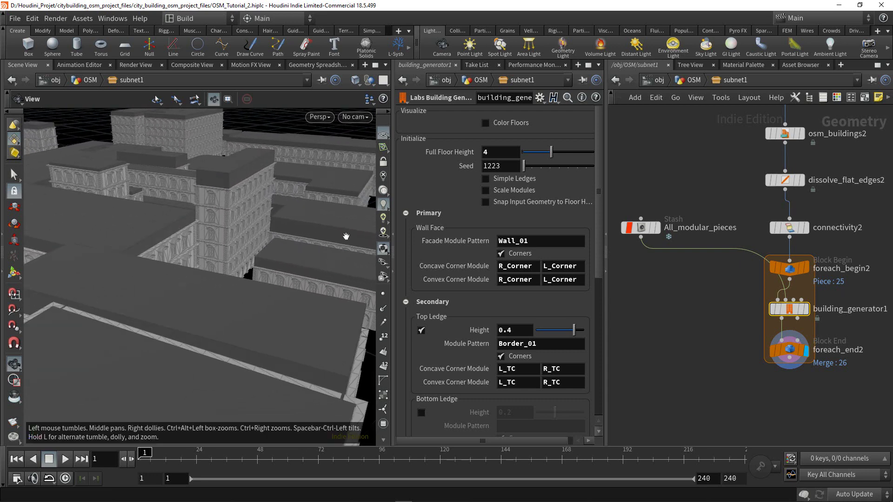
pyautogui.moveTo(347, 236); pyautogui.dragTo(282, 280)
pyautogui.moveTo(283, 281); pyautogui.dragTo(251, 328, button='middle')
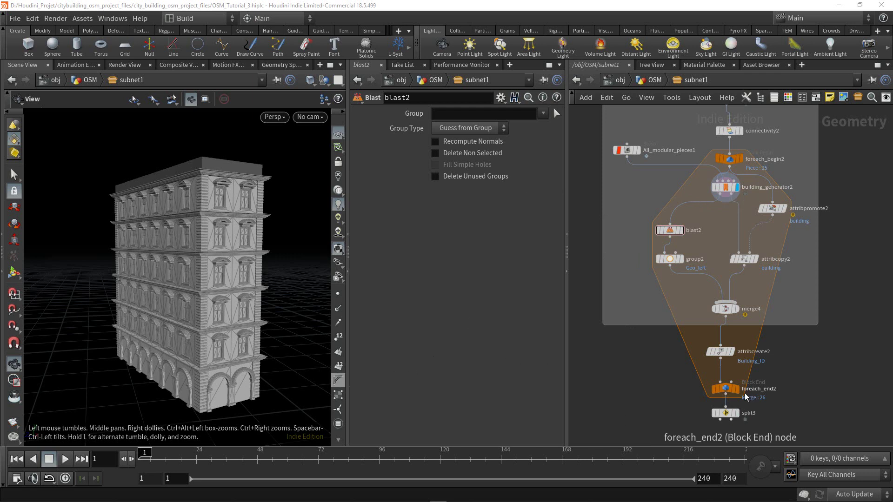
pyautogui.moveTo(726, 389)
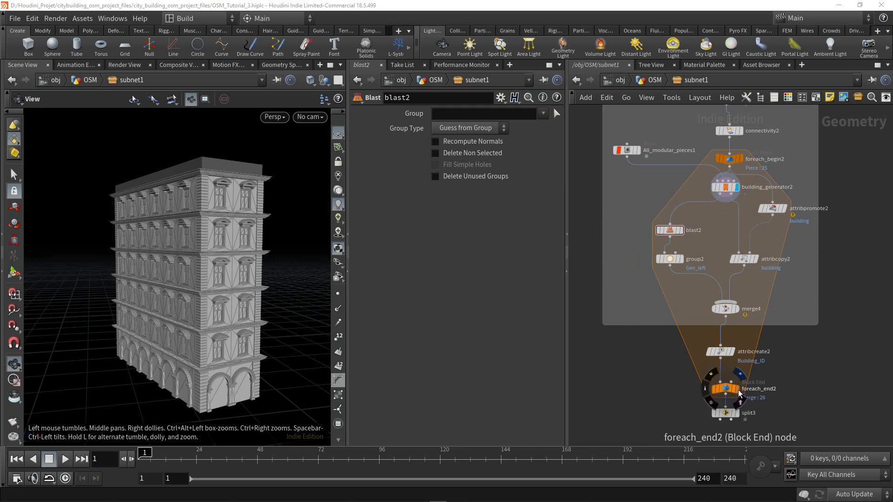
# Display foreach_end2's output and orbit to a more top-down view of the points
pyautogui.click(740, 393)
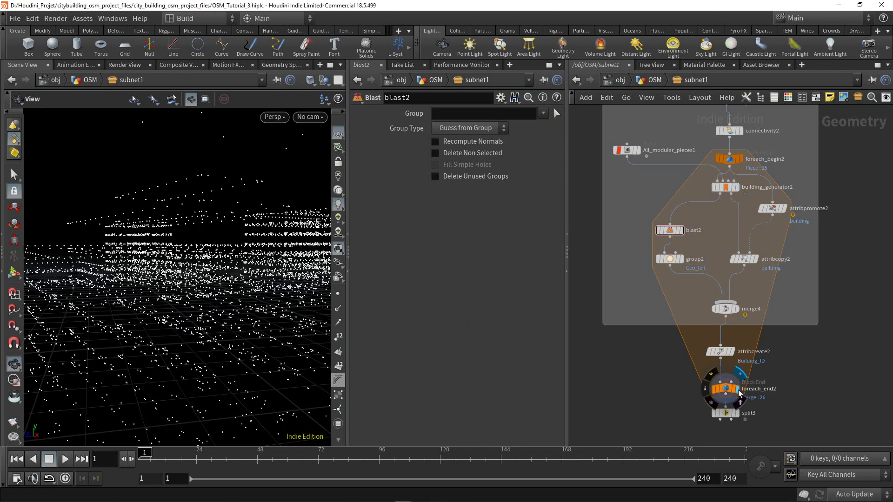
pyautogui.moveTo(88, 315); pyautogui.dragTo(138, 316)
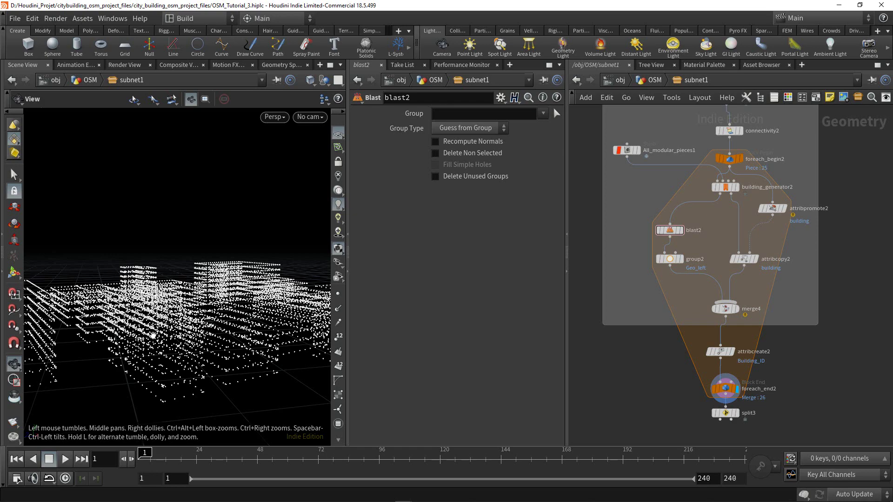
pyautogui.moveTo(153, 333)
pyautogui.mouseDown()
pyautogui.moveTo(156, 340)
pyautogui.moveTo(172, 291)
pyautogui.mouseUp()
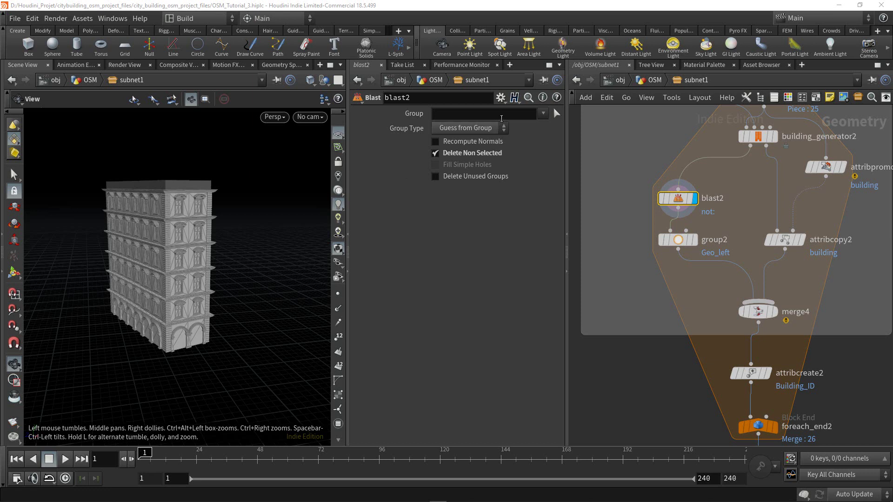
pyautogui.click(542, 115)
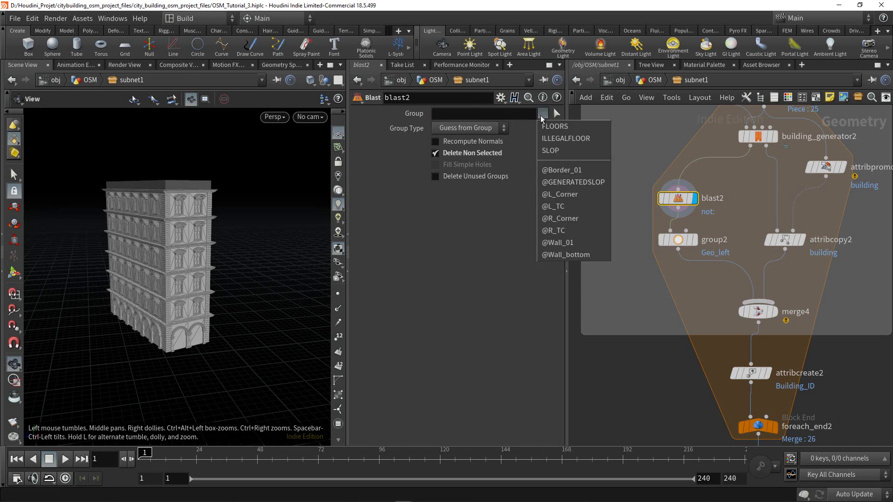
pyautogui.click(543, 153)
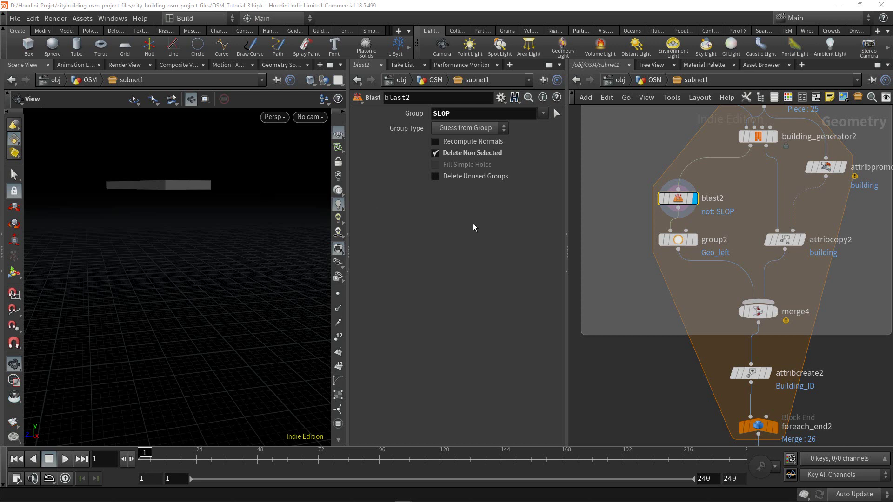
pyautogui.click(544, 115)
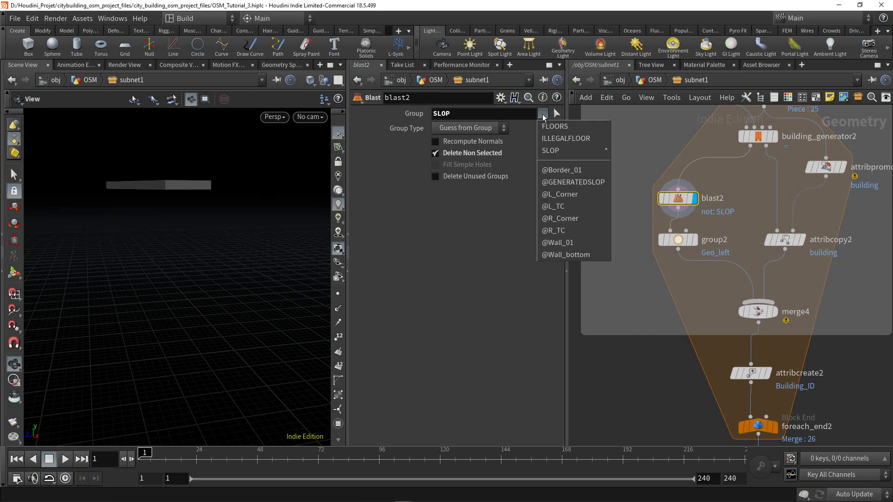
pyautogui.click(555, 183)
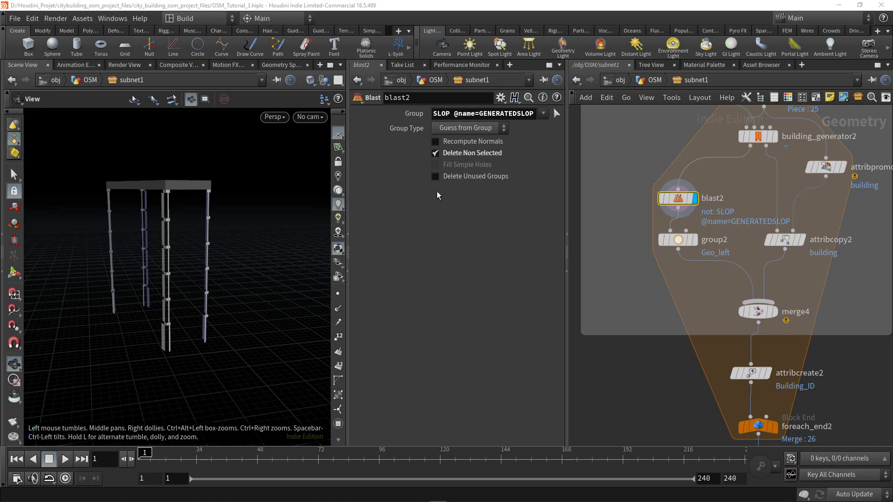
pyautogui.click(436, 154)
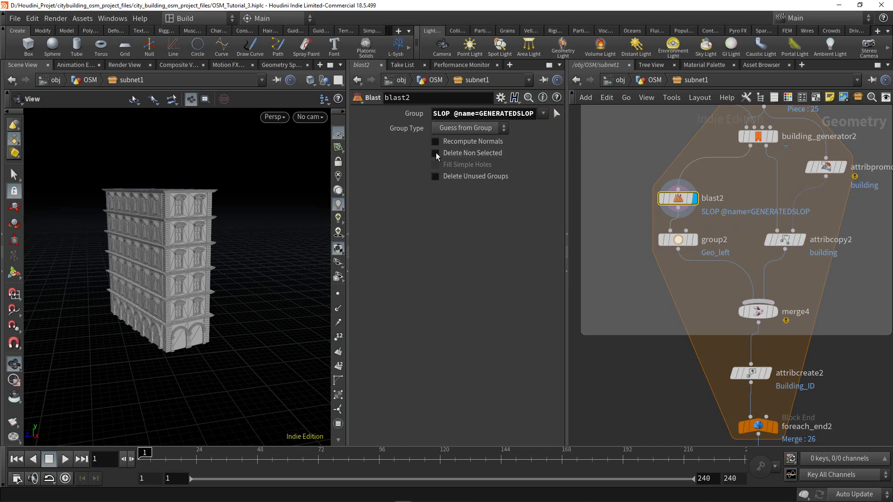
pyautogui.click(436, 153)
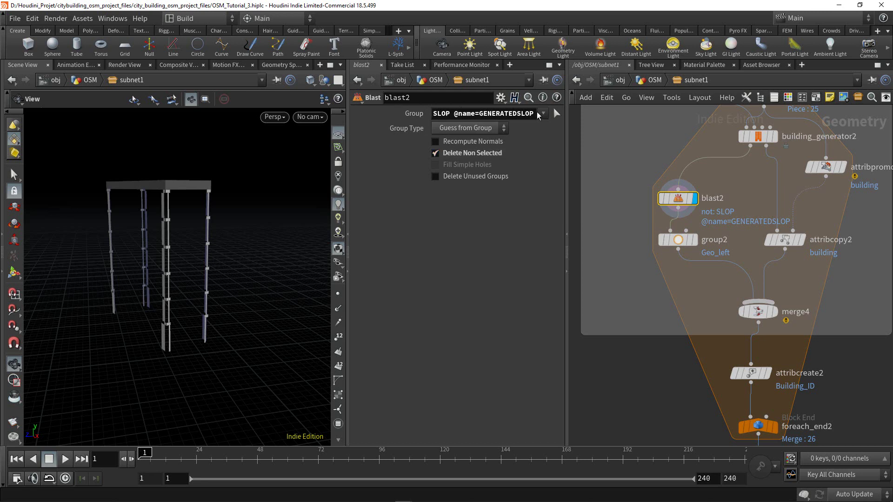
# Review blast2's group list without changes, then bring up the Blast help page
pyautogui.click(543, 114)
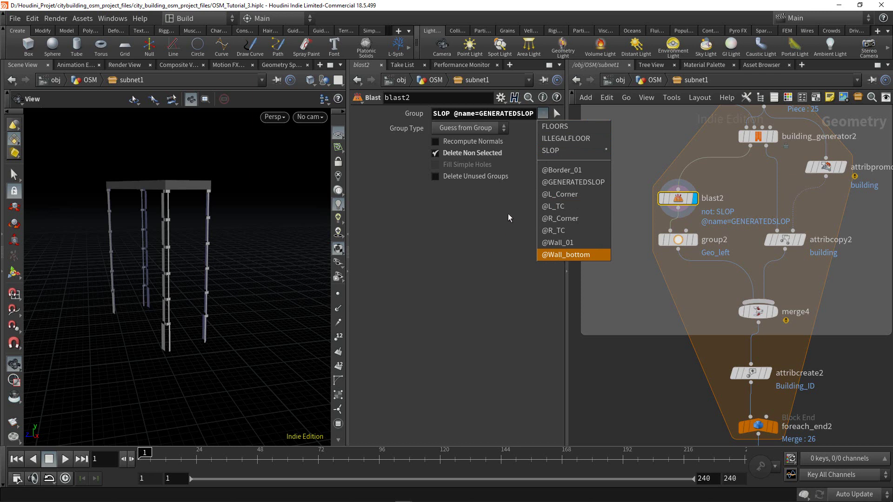
pyautogui.click(458, 249)
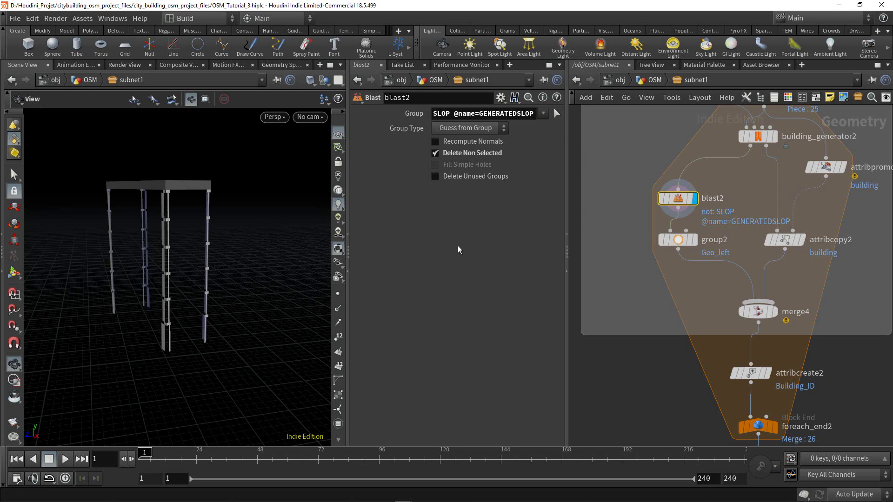
pyautogui.press('F1')
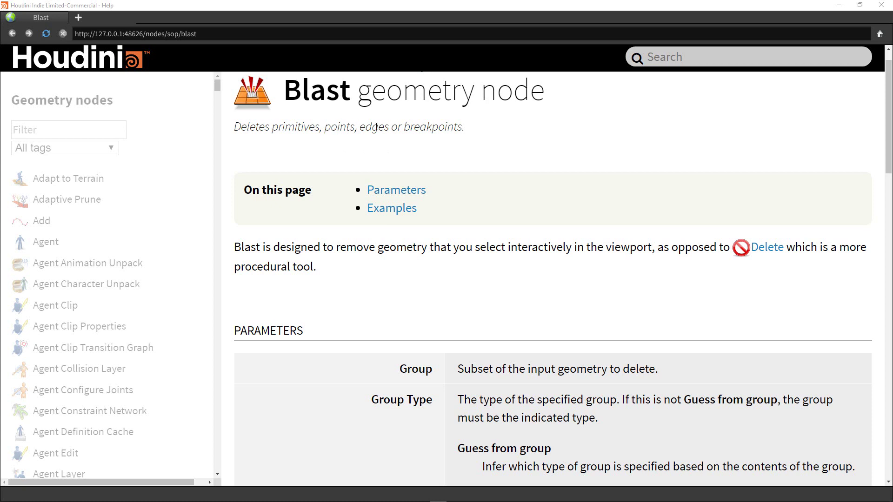
# Leave the Blast help and return to the Houdini building network
pyautogui.hotkey('alt', 'Tab')
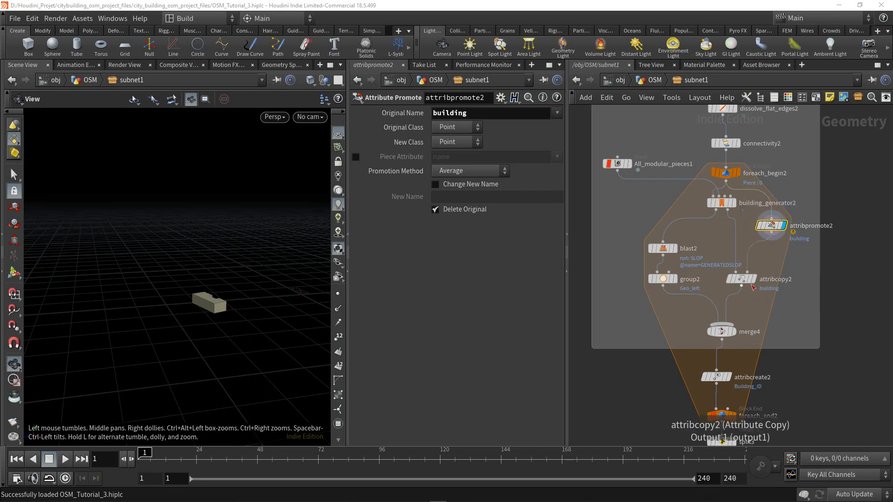
pyautogui.moveTo(741, 279)
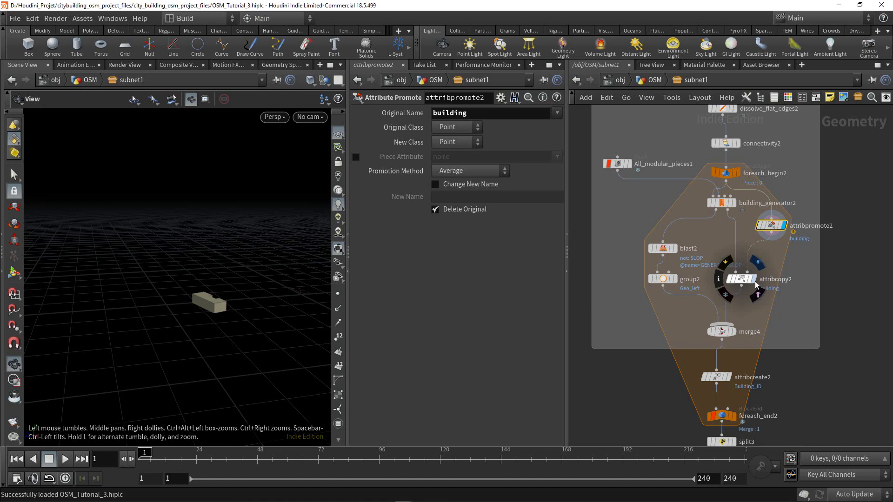
# Display attribcopy2's point output in the viewport, frame it, and view it from above
pyautogui.click(755, 280)
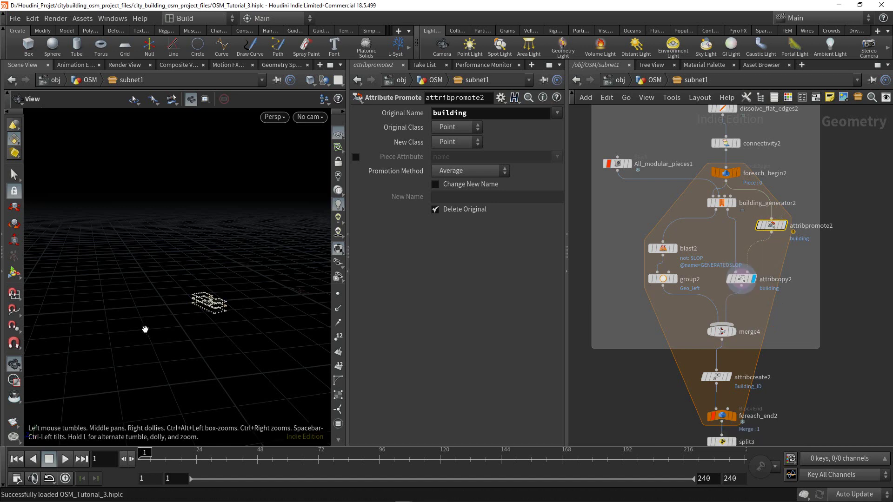
pyautogui.press('h')
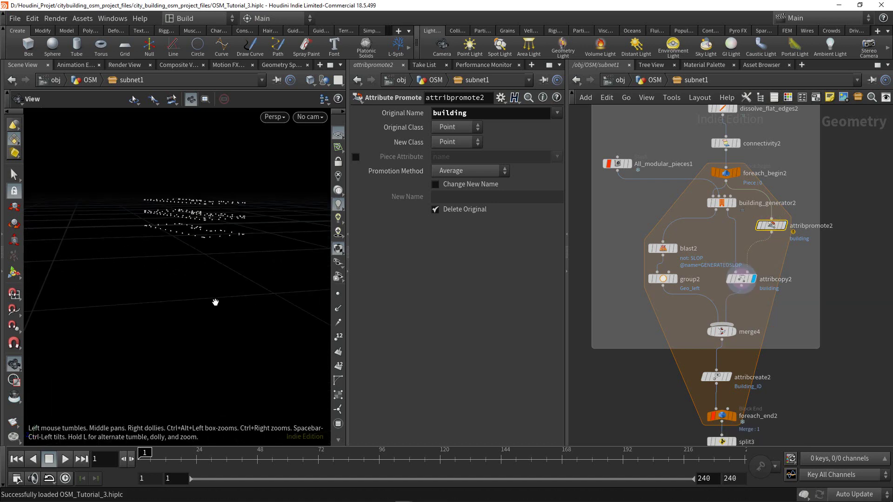
pyautogui.moveTo(209, 293); pyautogui.dragTo(206, 326)
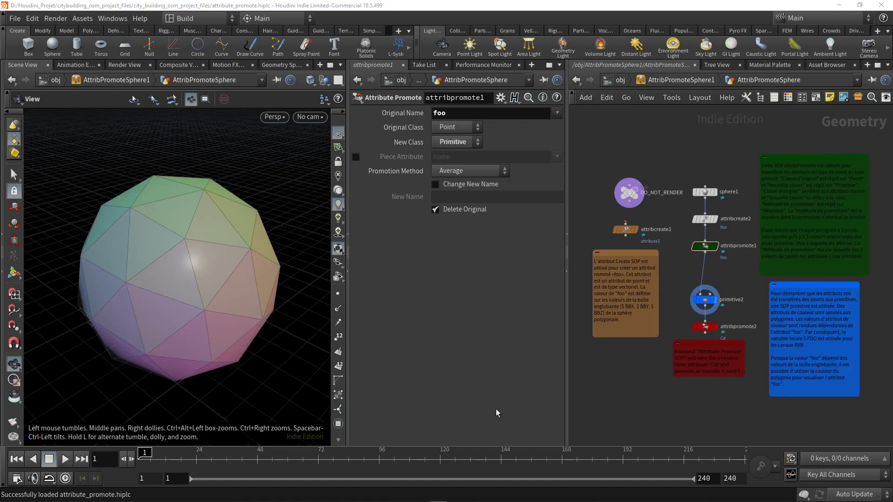
# Display sphere1 and inspect attribcreate2's foo attribute ($BBX, $BBY, $BBZ) beside the sticky notes
pyautogui.click(715, 193)
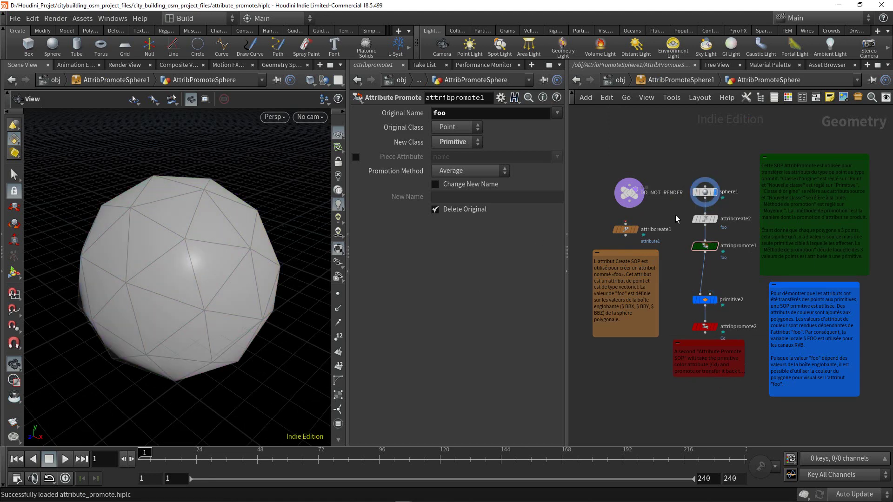
pyautogui.click(708, 221)
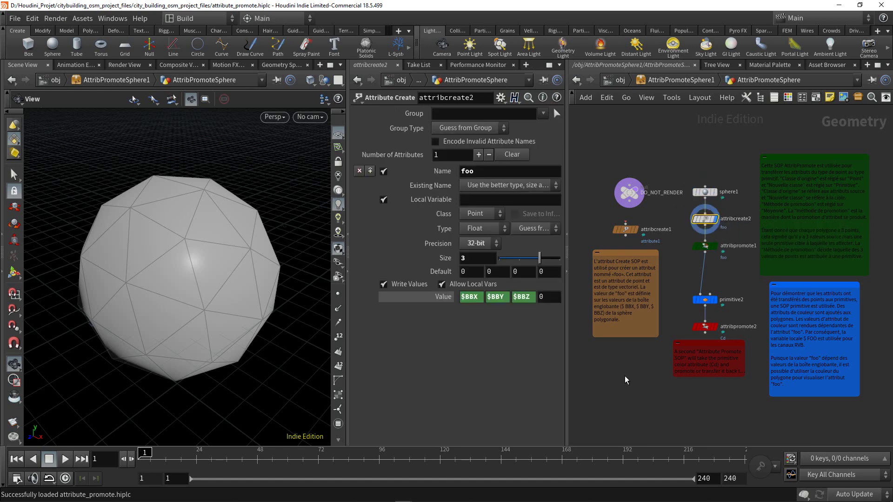
pyautogui.scroll(2, 624, 376)
pyautogui.scroll(2, 626, 370)
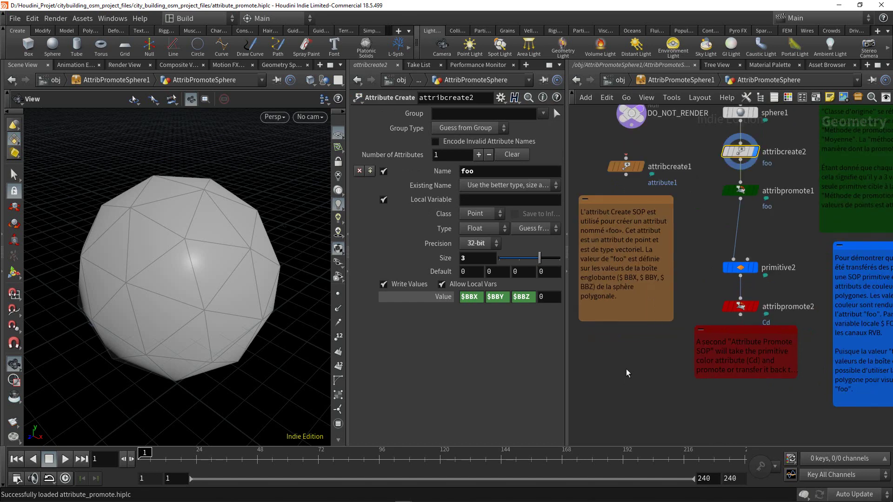
pyautogui.scroll(2, 626, 370)
pyautogui.moveTo(627, 368); pyautogui.dragTo(653, 380, button='middle')
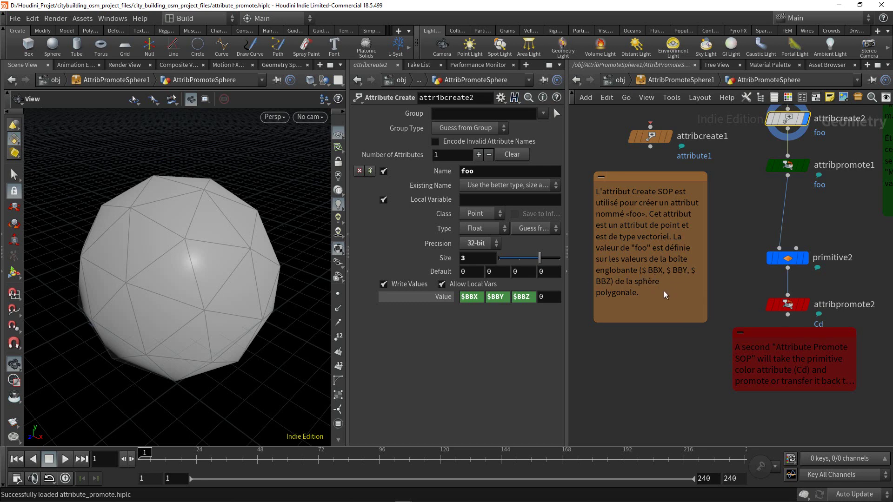
# Pan to sphere1's nodes and display primitive2's primitive-coloured sphere
pyautogui.moveTo(663, 291); pyautogui.dragTo(656, 344, button='middle')
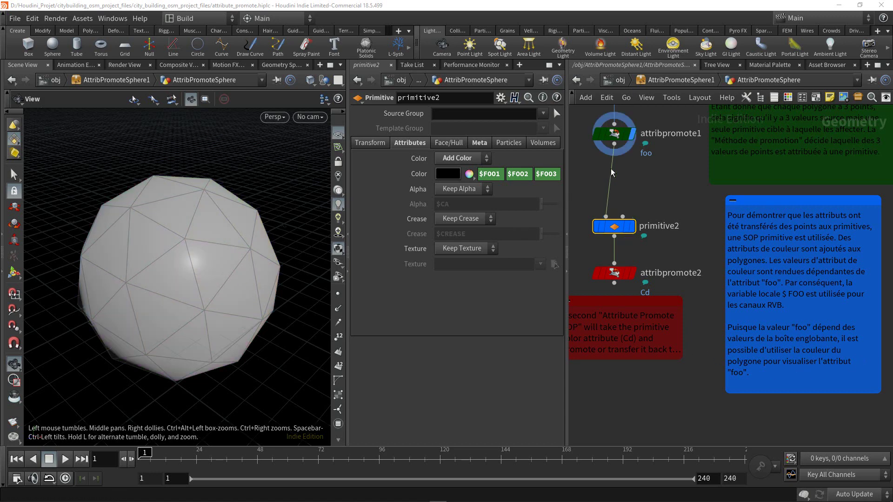
pyautogui.moveTo(788, 258)
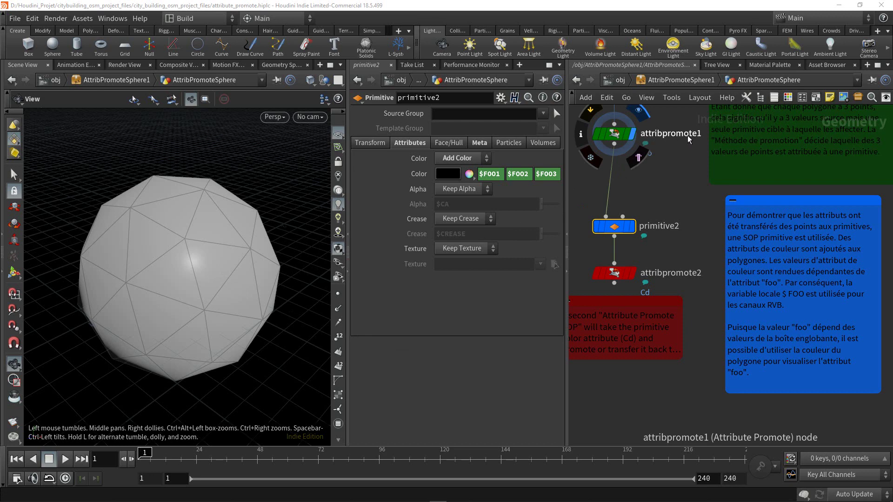
pyautogui.click(633, 228)
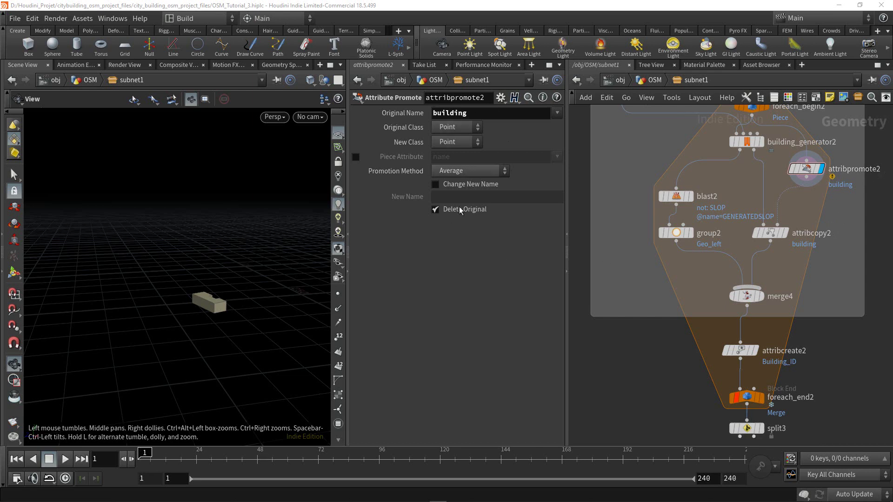
# Keep attribpromote2's class as Point, display attribcopy2 framed, and open the Building_ID attribute settings
pyautogui.click(471, 144)
pyautogui.click(480, 144)
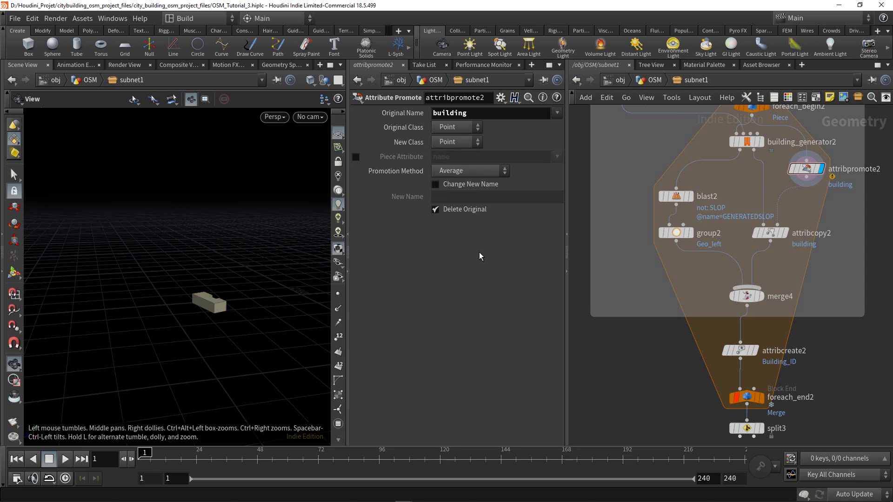
pyautogui.moveTo(771, 233)
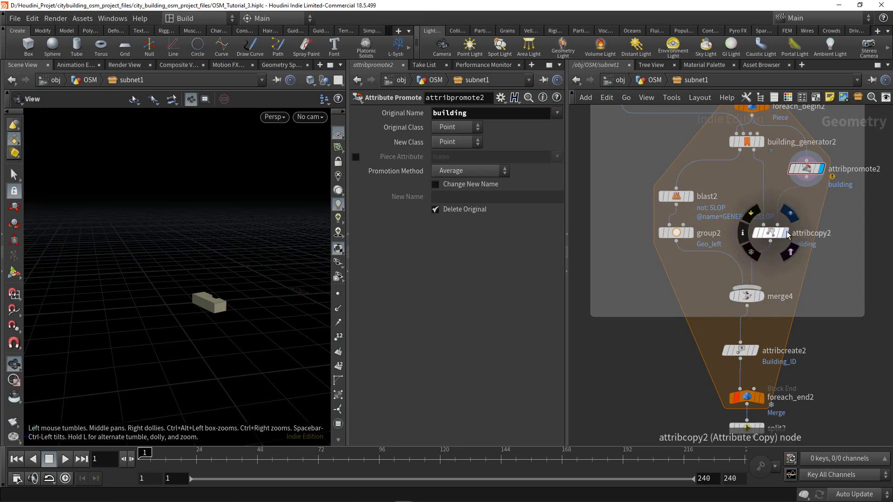
pyautogui.click(787, 233)
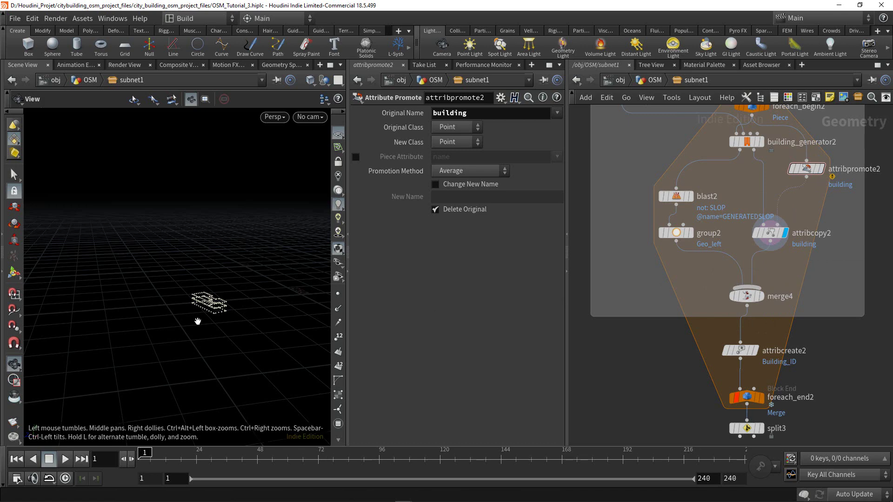
pyautogui.press('f')
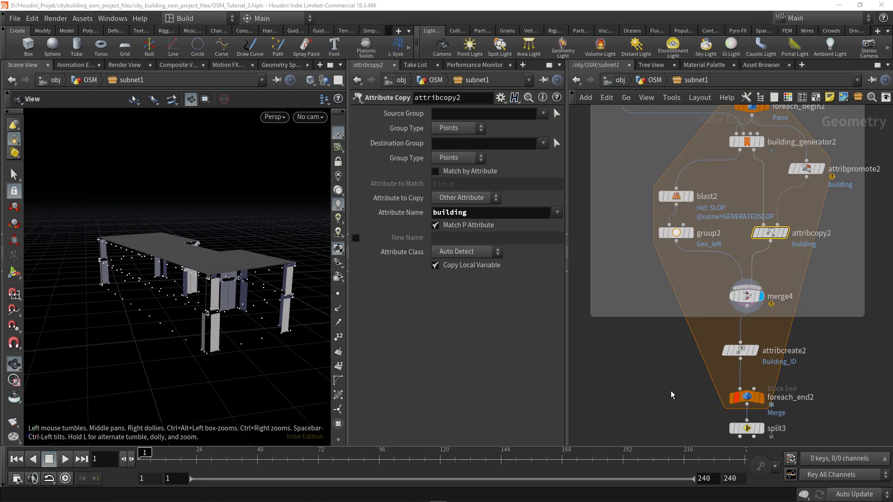
pyautogui.click(739, 351)
pyautogui.moveTo(623, 349); pyautogui.dragTo(598, 398, button='middle')
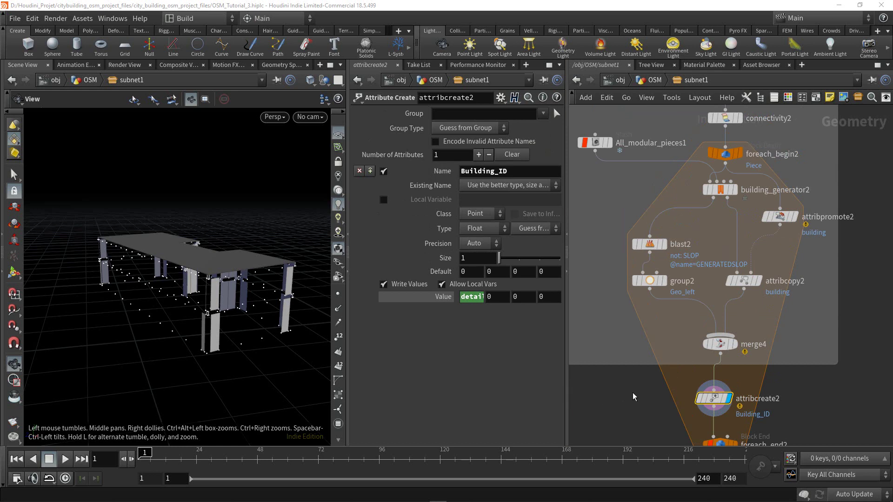
pyautogui.moveTo(740, 351)
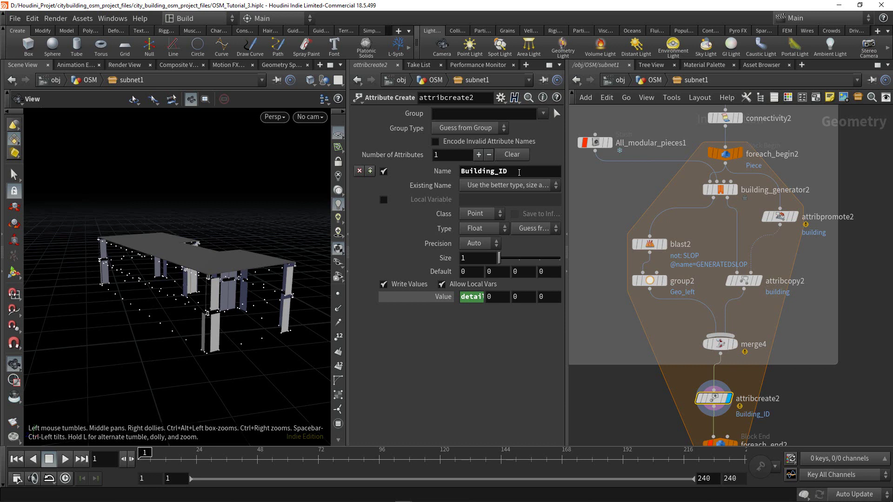
pyautogui.click(475, 297)
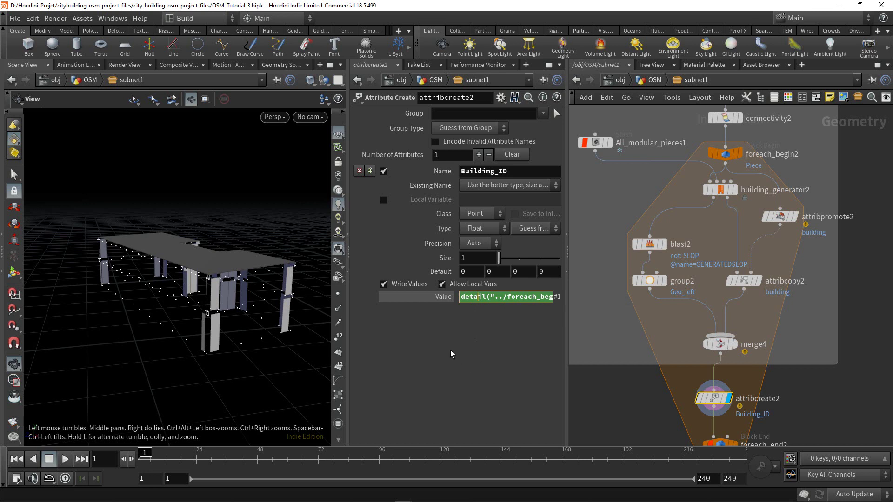
pyautogui.press('Return')
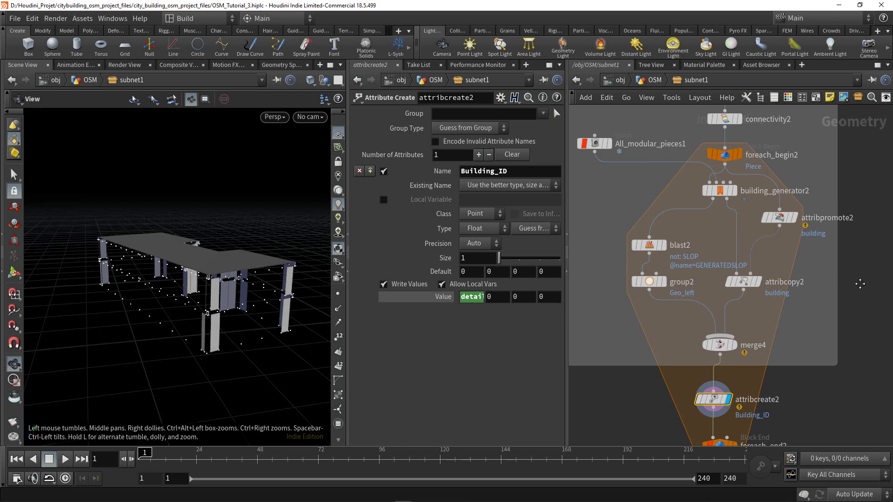
pyautogui.moveTo(827, 297)
pyautogui.mouseDown(button='middle')
pyautogui.moveTo(818, 375)
pyautogui.moveTo(810, 352)
pyautogui.mouseUp(button='middle')
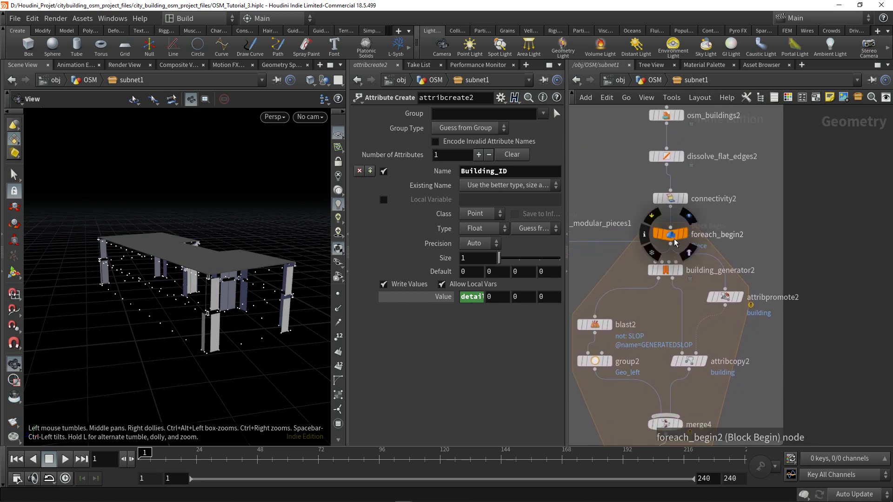
# Create a metadata import node for foreach_begin2 and pan down to attribcreate2
pyautogui.click(674, 238)
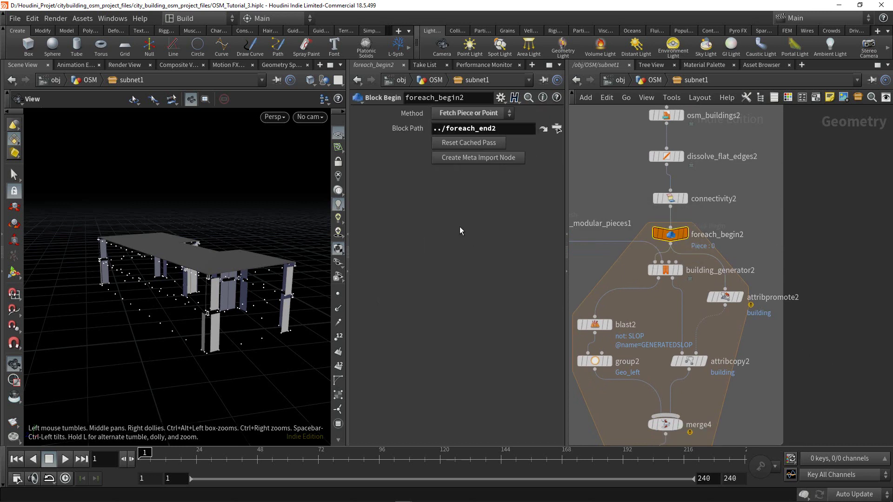
pyautogui.click(465, 158)
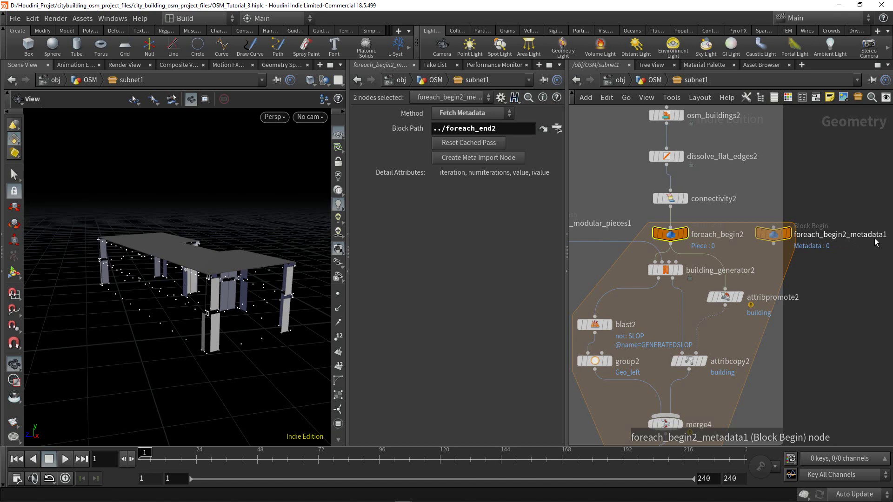
pyautogui.moveTo(827, 349); pyautogui.dragTo(844, 196, button='middle')
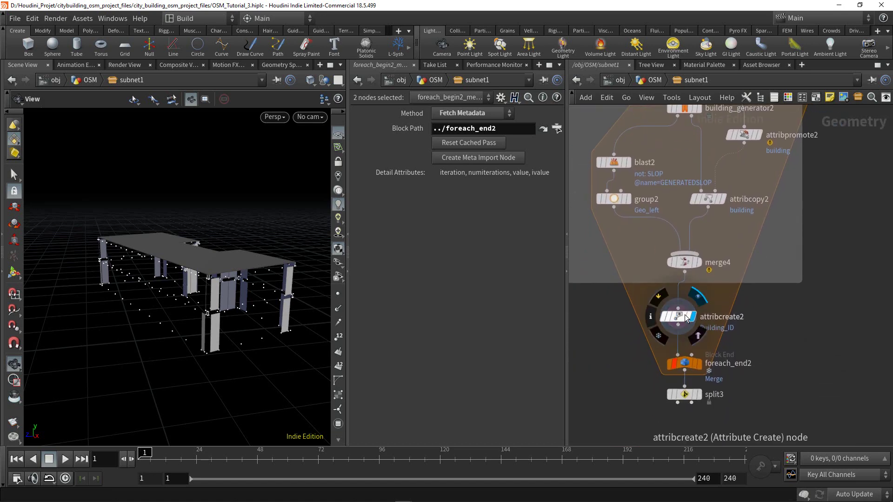
# Inspect the detail() expression driving attribcreate2's Building_ID value
pyautogui.click(686, 319)
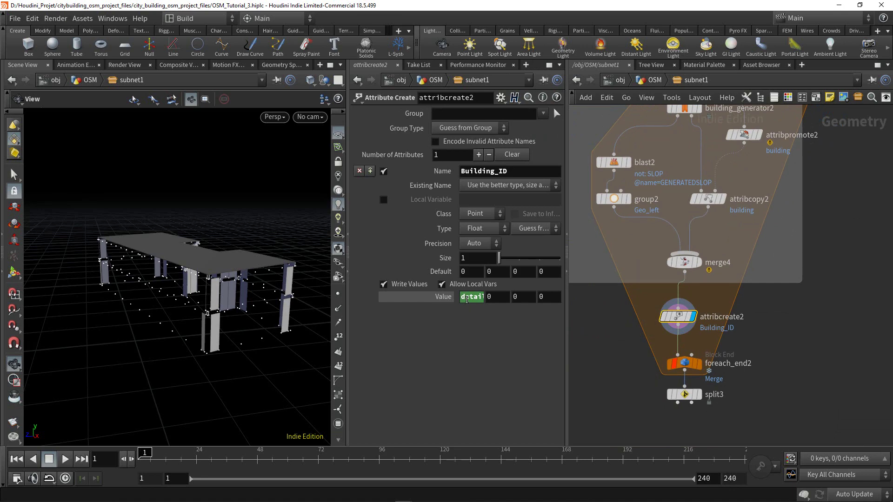
pyautogui.click(466, 300)
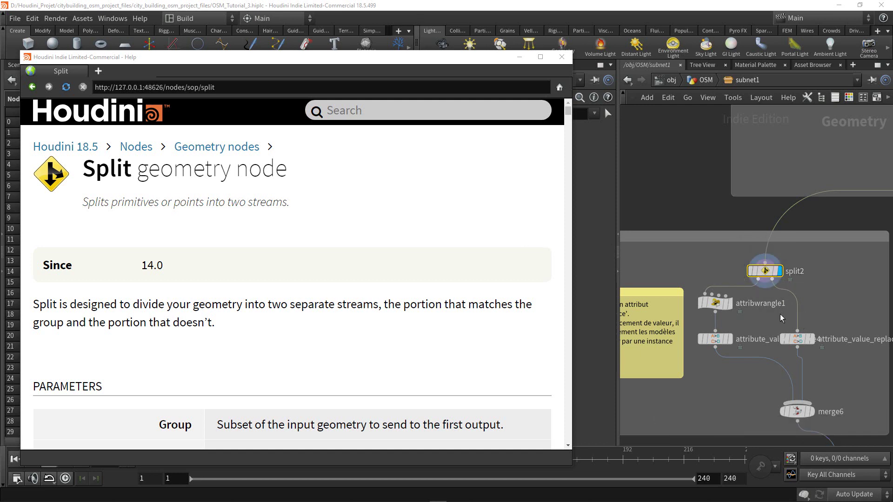
pyautogui.moveTo(796, 339)
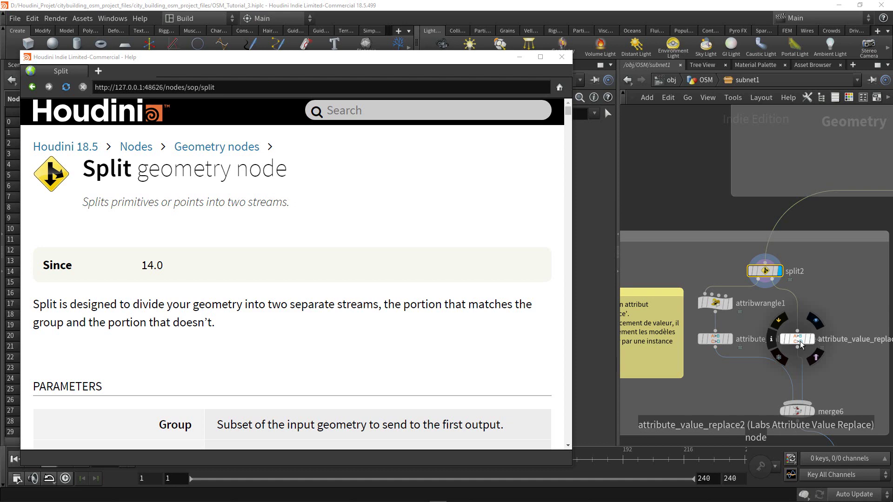
# Select attribute_value_replace2 and close the Split help window
pyautogui.click(801, 343)
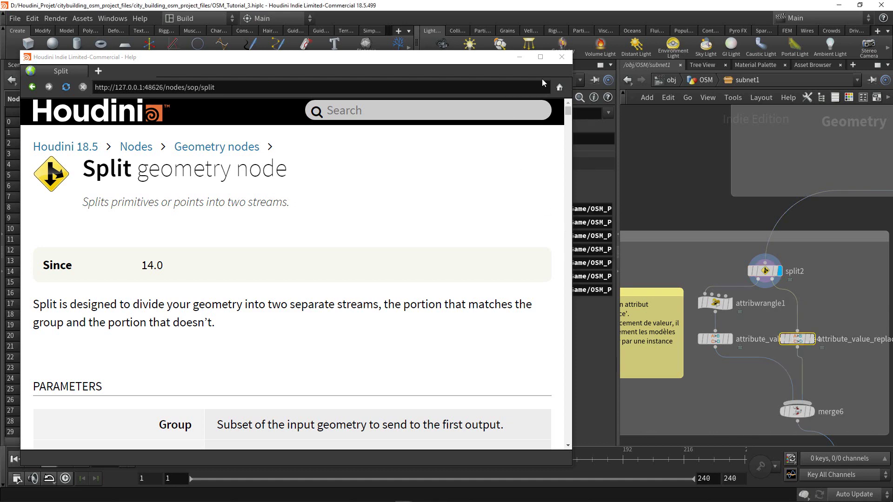
pyautogui.click(562, 57)
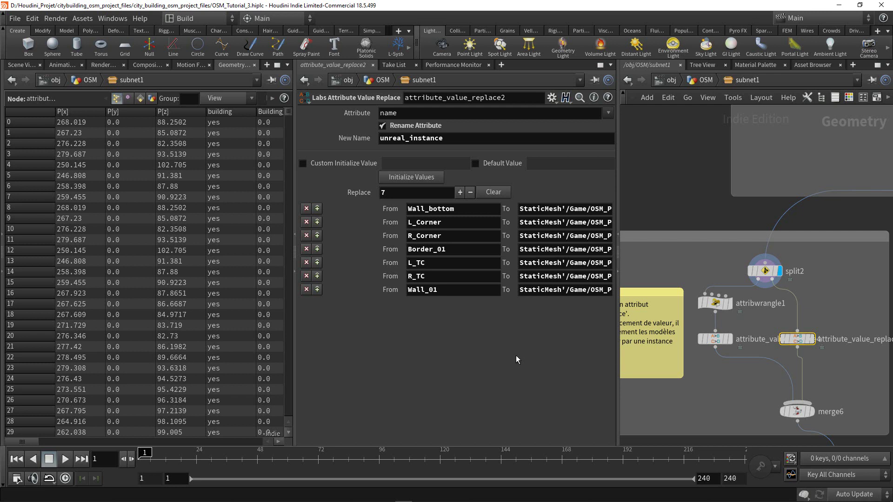
# Review split2's office and apartments points in the spreadsheet, then bring up attribwrangle1's corner-renaming VEX
pyautogui.click(758, 279)
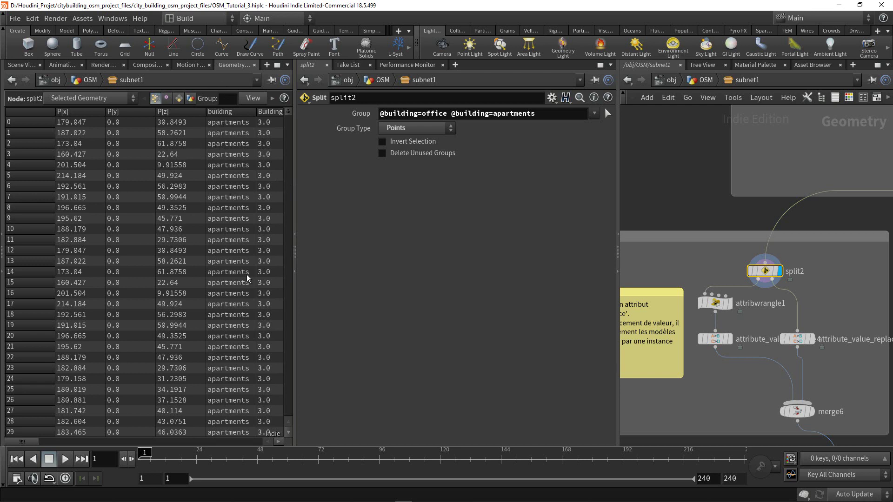
pyautogui.scroll(-5, 292, 195)
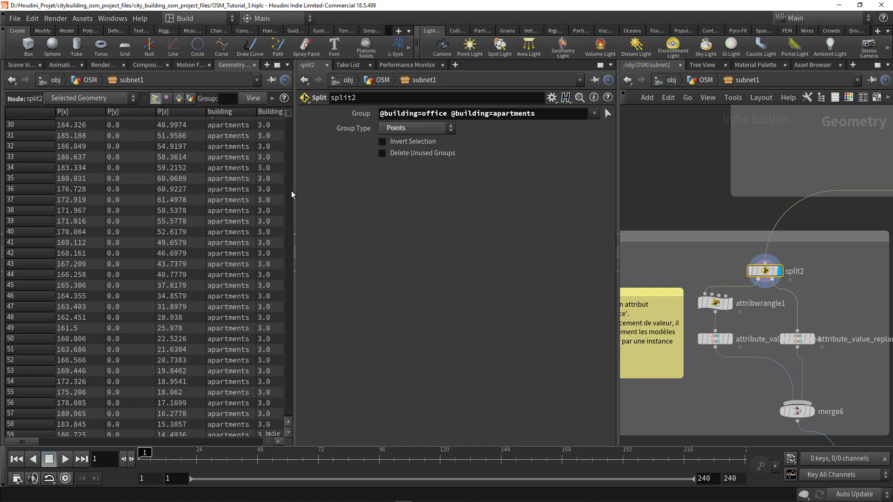
pyautogui.scroll(-5, 293, 195)
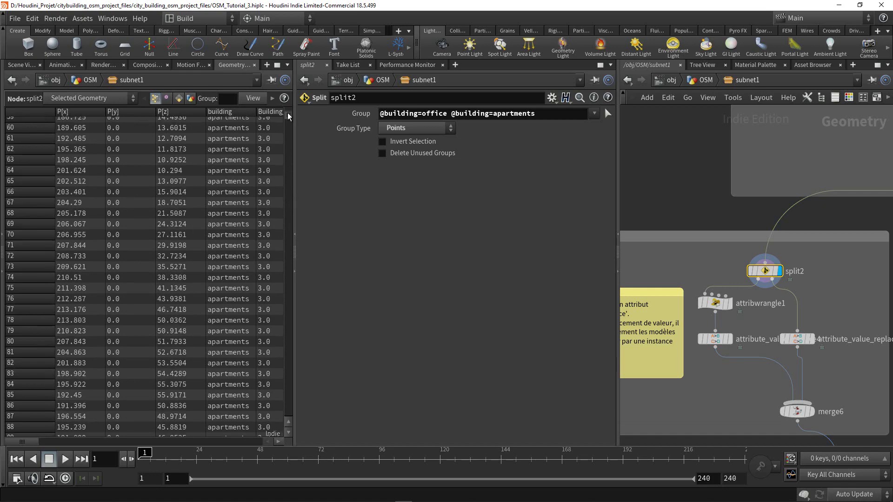
pyautogui.moveTo(288, 116); pyautogui.dragTo(289, 273)
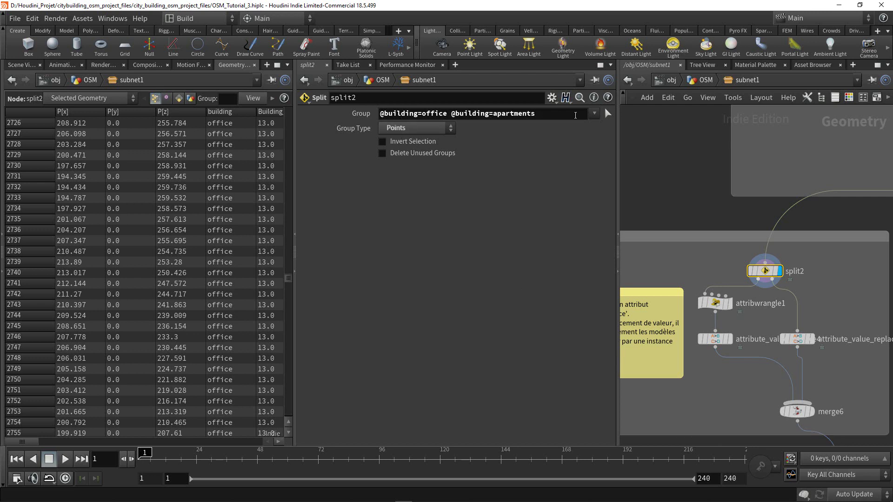
pyautogui.press('Down')
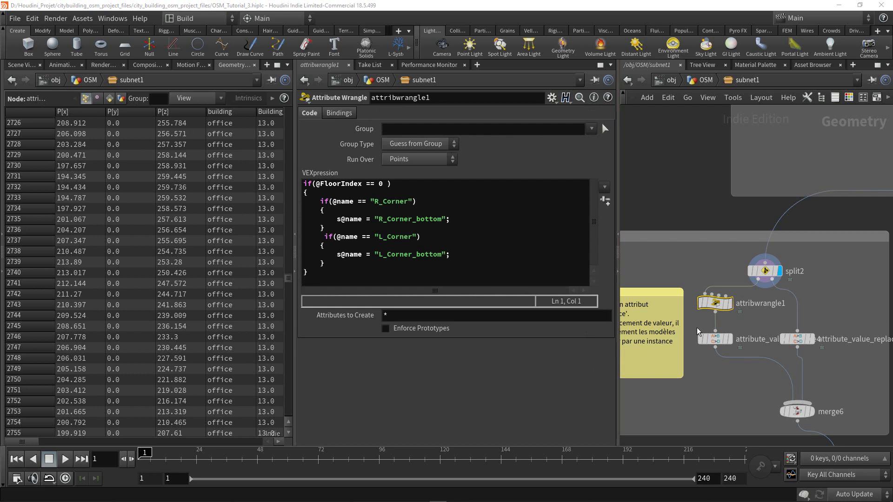
# Inspect attribute_value_replace4's nine module-to-mesh mappings, then select merge6
pyautogui.moveTo(715, 303)
pyautogui.click(717, 342)
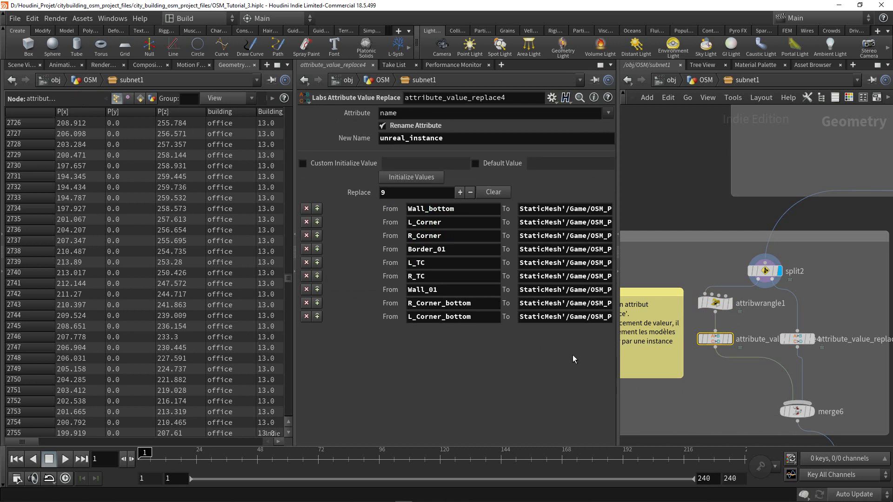
pyautogui.click(797, 410)
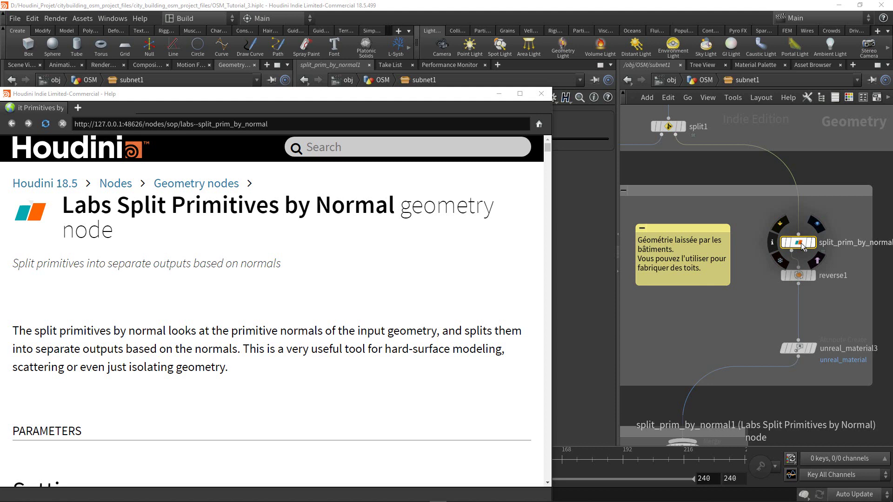
# Look up reverse1's documentation and select the unreal_material3 node
pyautogui.click(798, 276)
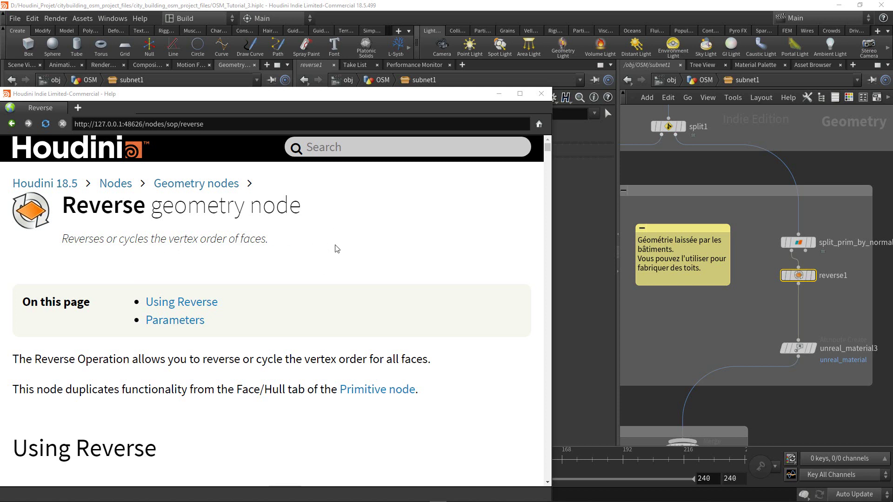
pyautogui.click(800, 349)
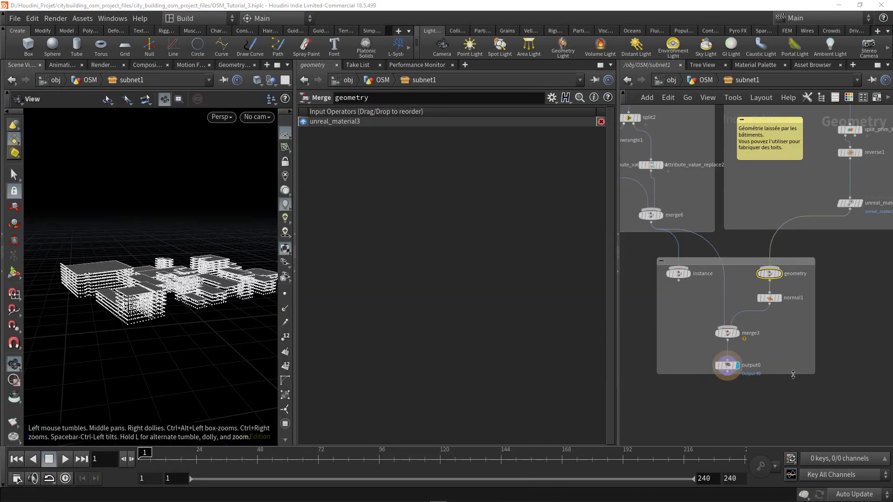
# Select the normal1 node before switching to the OSM_Tutorial_1 scene
pyautogui.click(769, 299)
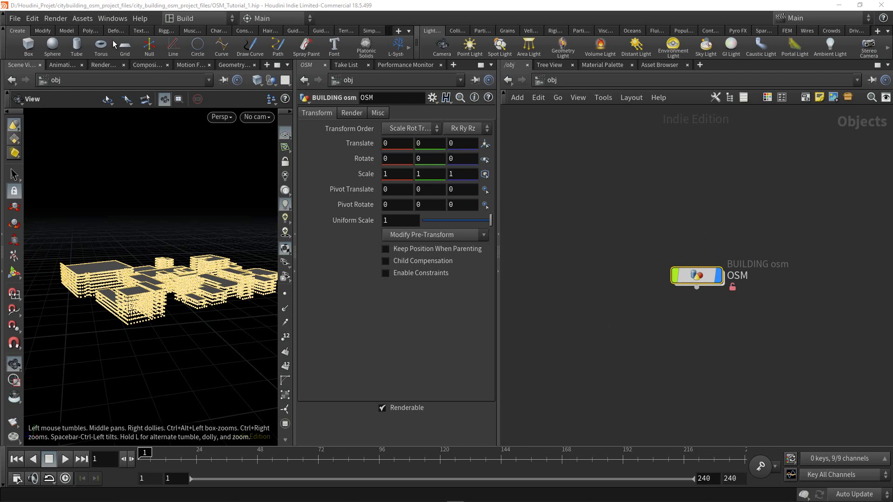
# Open the Assets menu and close it without choosing an option
pyautogui.click(81, 19)
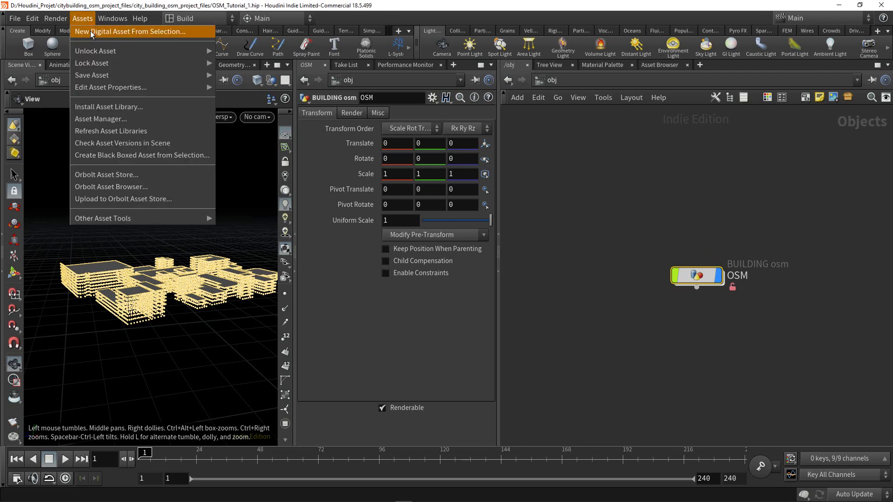
pyautogui.click(627, 170)
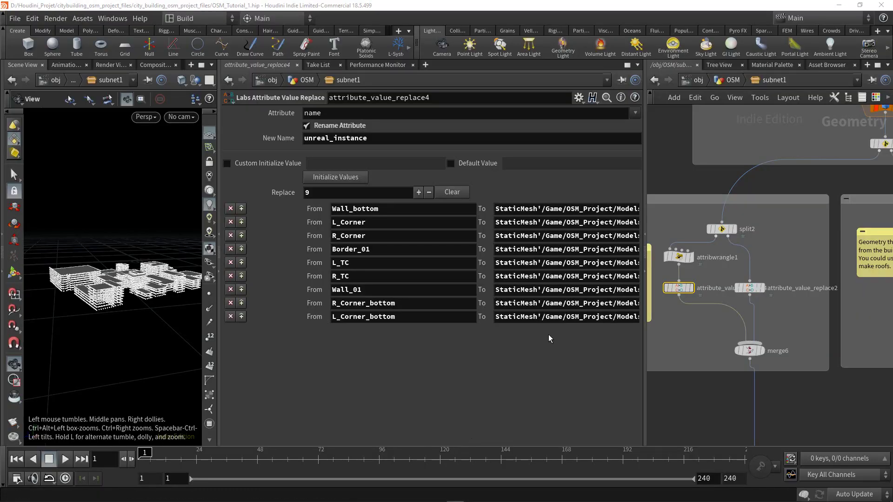
# Scroll the Wall_bottom To field to show the full Petrograd_wall_03 StaticMesh path
pyautogui.click(604, 208)
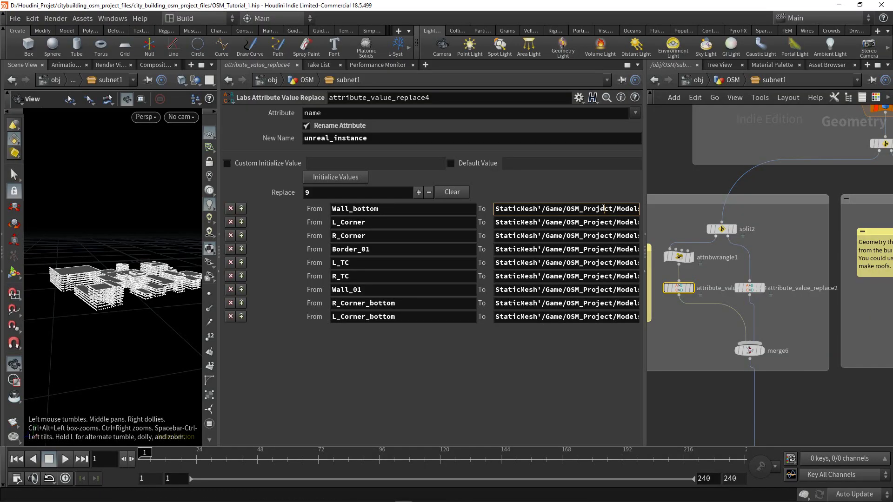
pyautogui.press('Right')
pyautogui.press('Right')
pyautogui.press('Right')
pyautogui.press('Right')
pyautogui.press('Right')
pyautogui.press('Right')
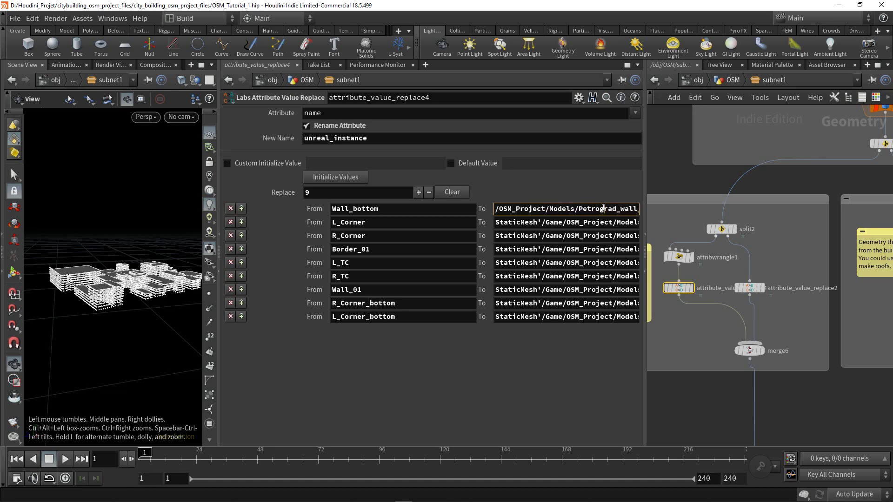
pyautogui.press('Right')
pyautogui.press('Right')
pyautogui.press('Right')
pyautogui.press('Right')
pyautogui.press('Right')
pyautogui.press('Right')
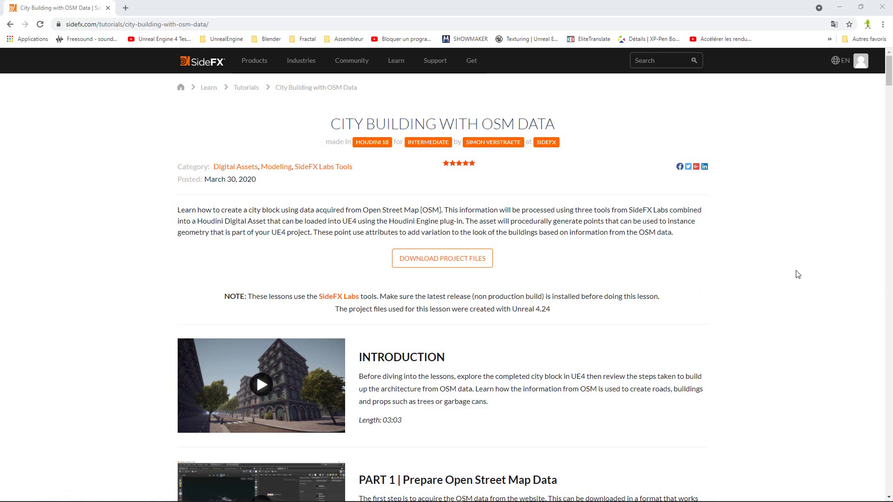
pyautogui.scroll(-3, 798, 275)
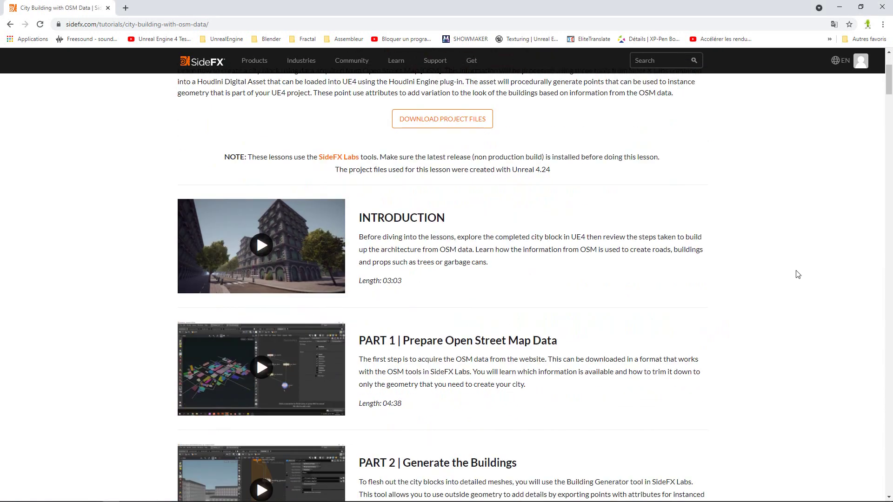
pyautogui.scroll(-3, 798, 274)
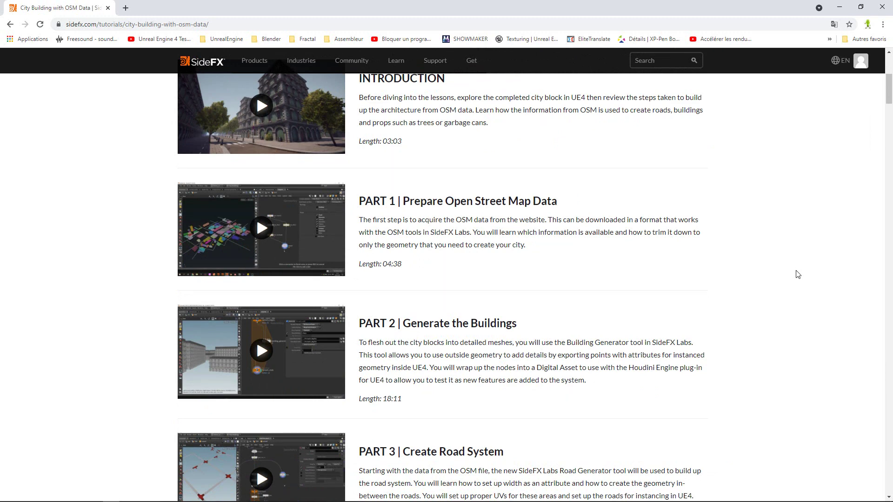
pyautogui.scroll(-3, 798, 275)
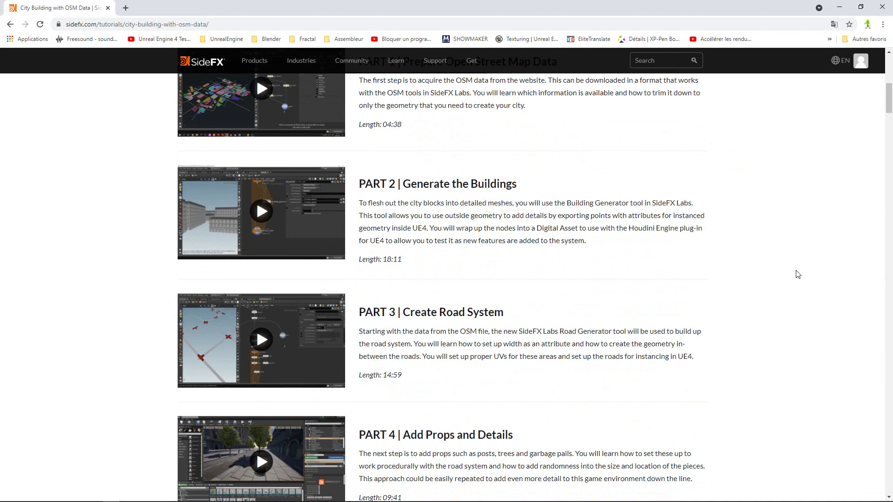
pyautogui.scroll(-4, 798, 274)
pyautogui.scroll(8, 798, 274)
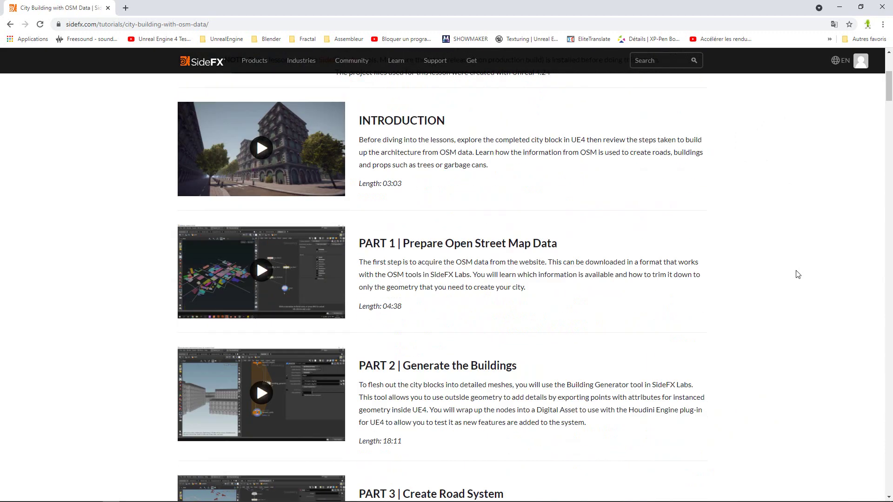
pyautogui.scroll(3, 798, 274)
pyautogui.scroll(2, 798, 274)
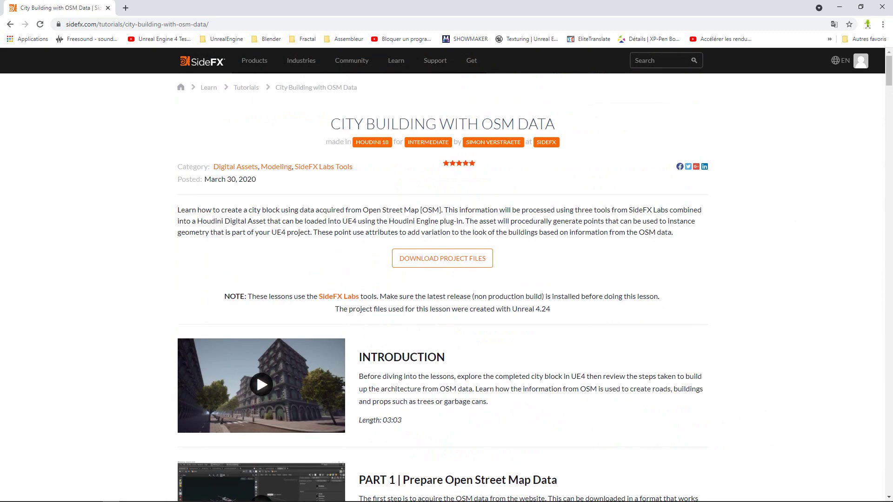